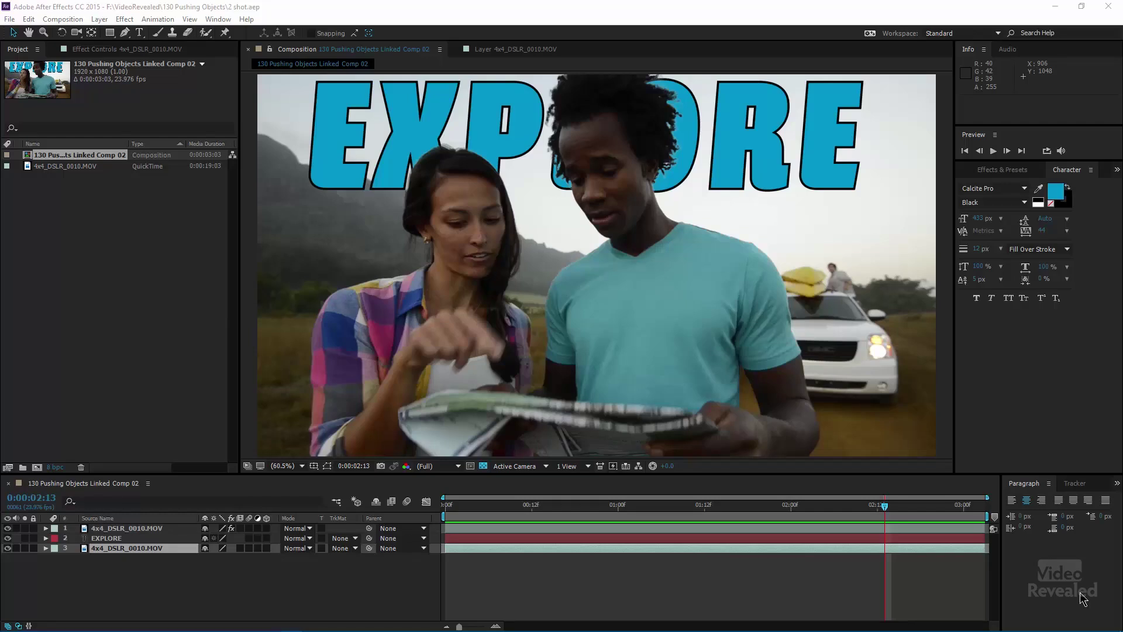
# Step: Preview the composite, toggling the title and background footage layers off and back on
pyautogui.click(781, 573)
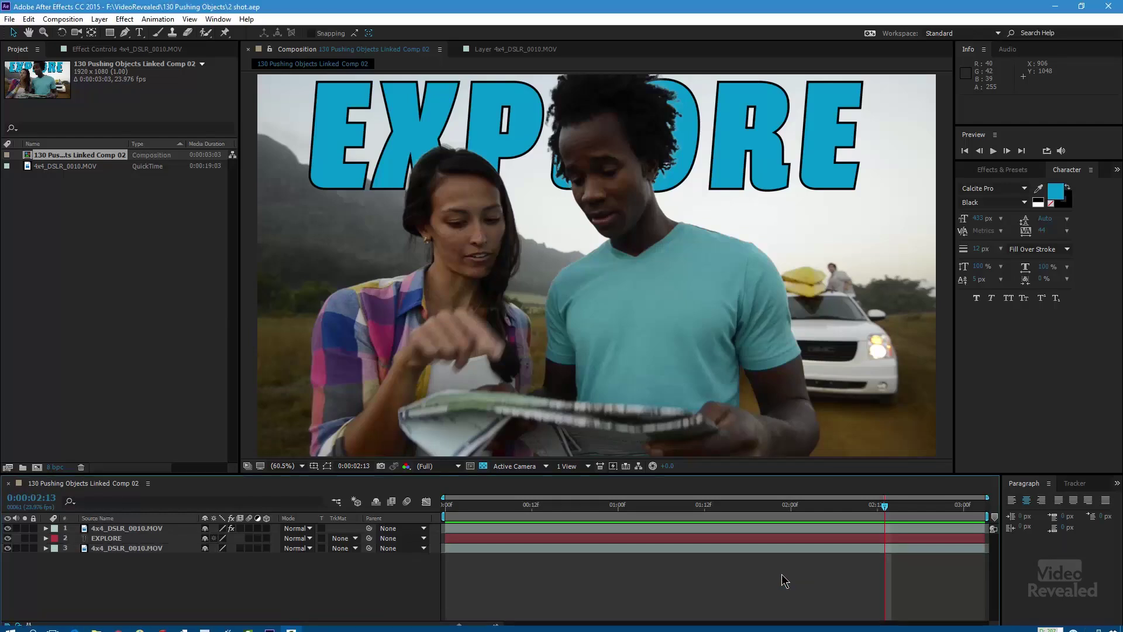
pyautogui.press('space')
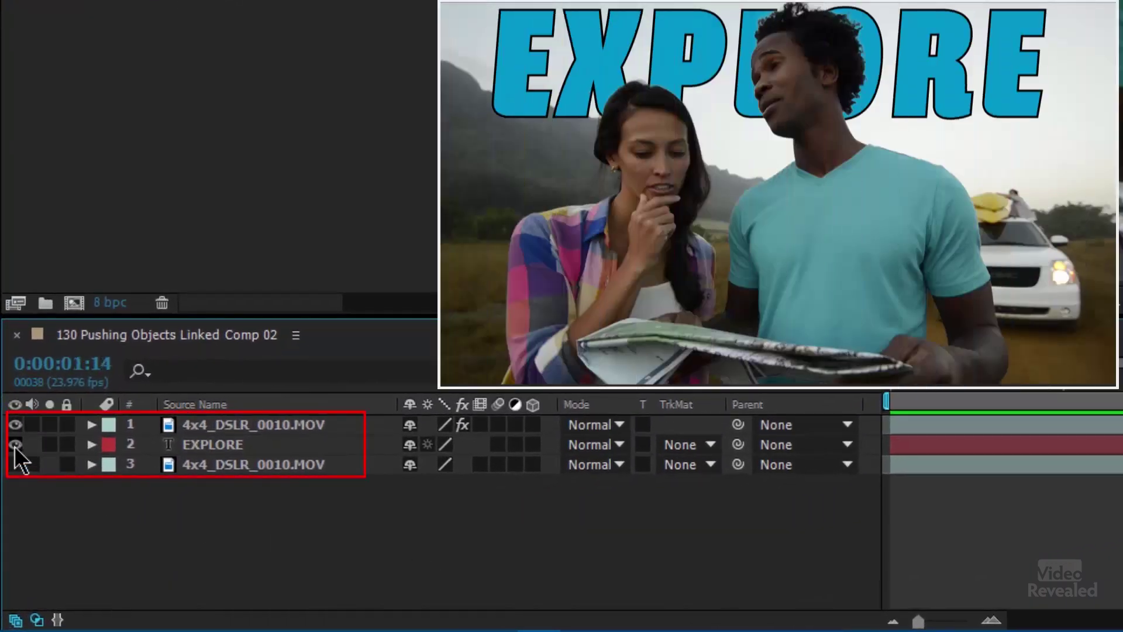
pyautogui.moveTo(15, 463); pyautogui.dragTo(15, 446)
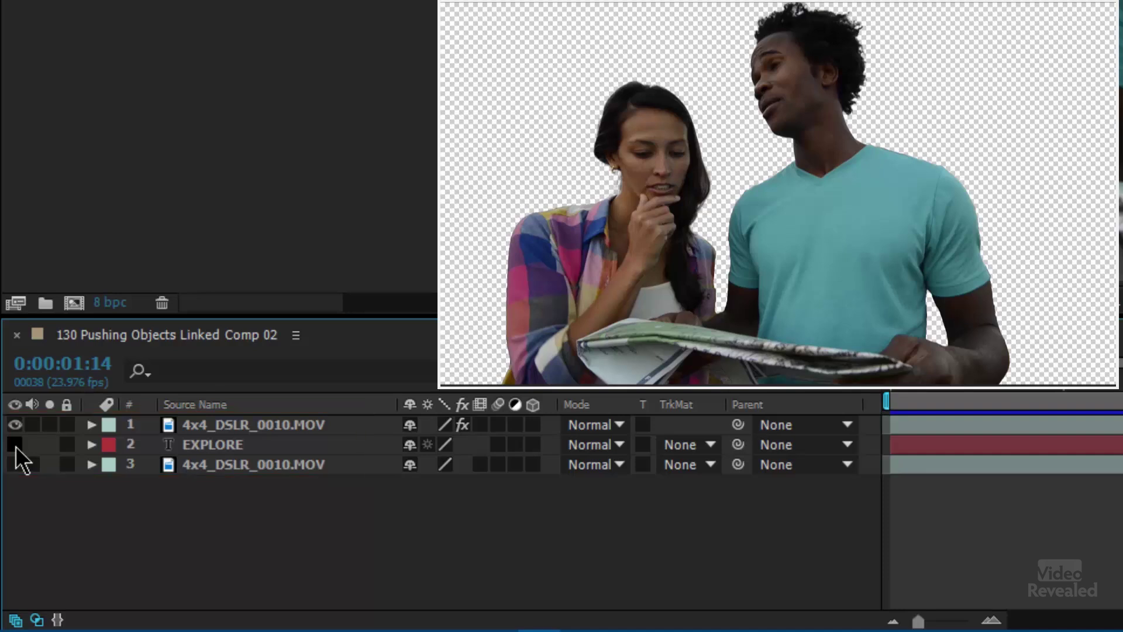
pyautogui.keyDown('alt'); pyautogui.click(16, 444); pyautogui.keyUp('alt')
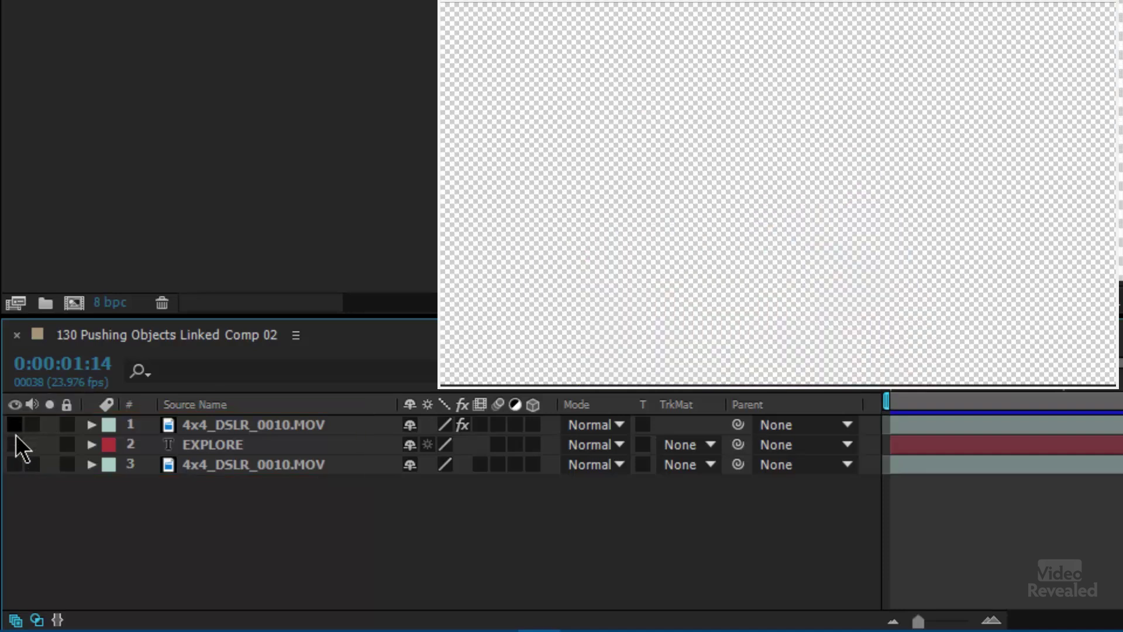
pyautogui.keyDown('alt'); pyautogui.click(15, 464); pyautogui.keyUp('alt')
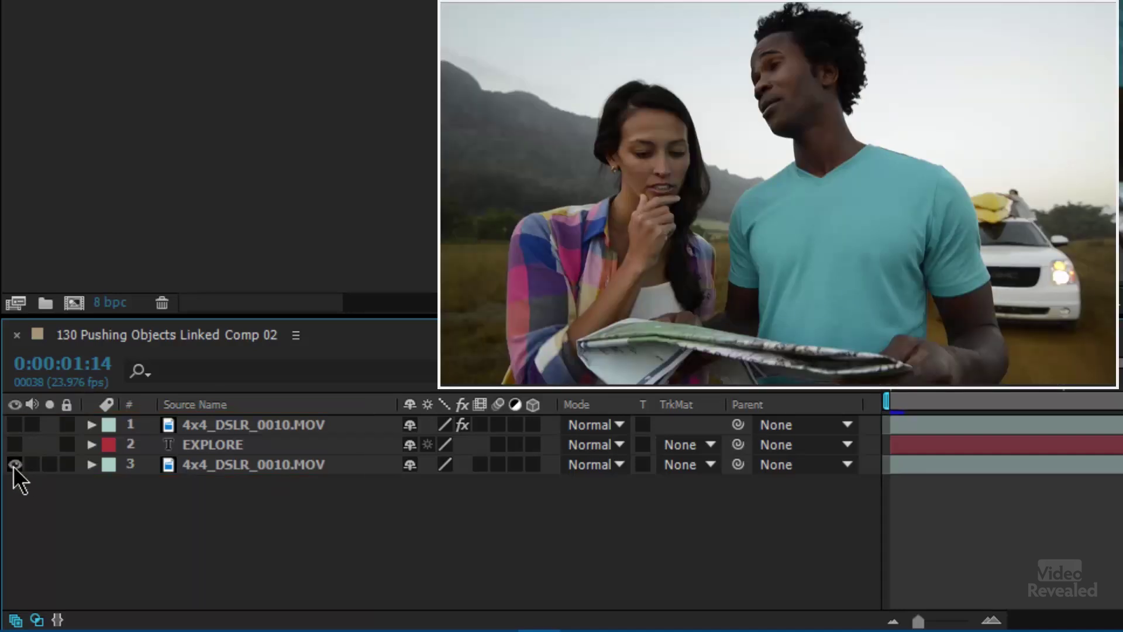
pyautogui.keyDown('alt'); pyautogui.click(14, 460); pyautogui.keyUp('alt')
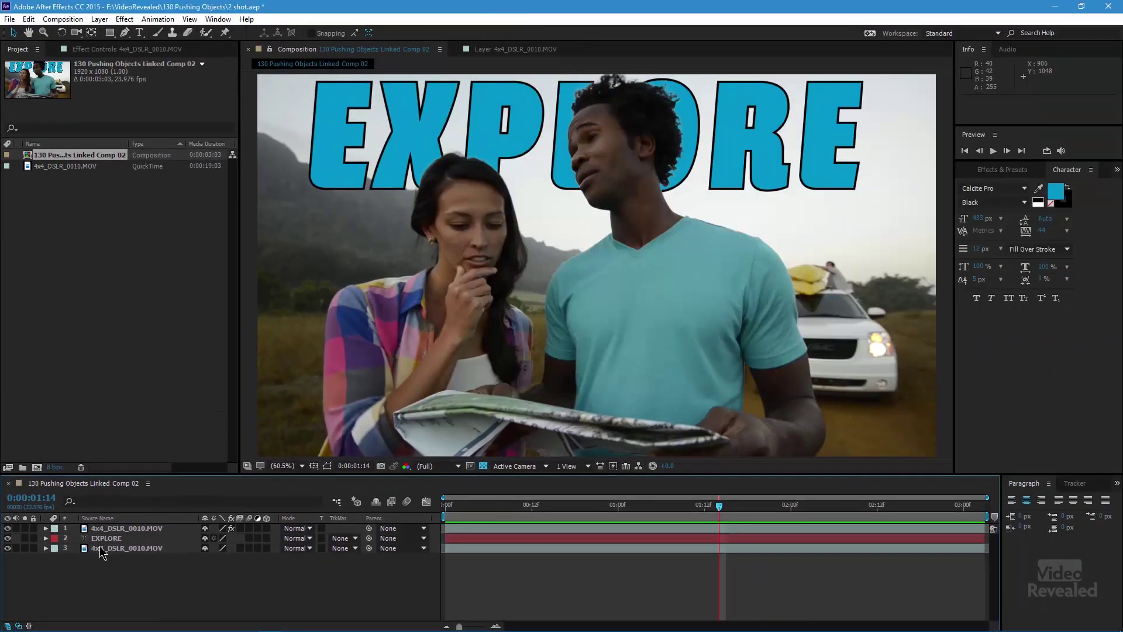
pyautogui.click(101, 549)
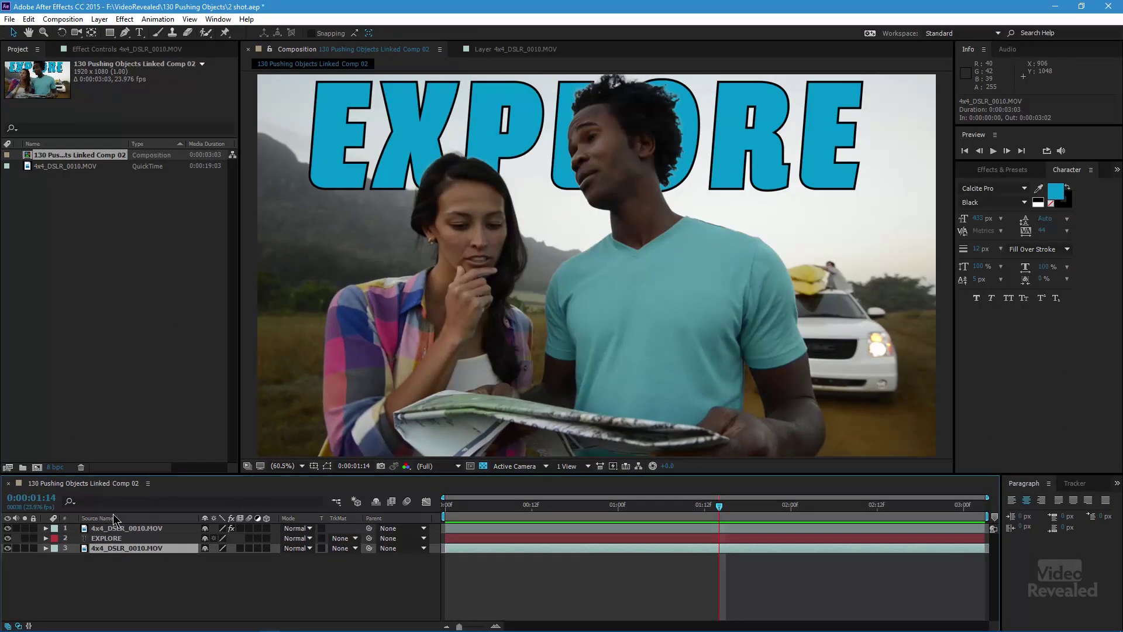
# Step: Create a new 4x4_DSLR_0010 composition from the footage clip and scrub to the shot
pyautogui.moveTo(30, 169); pyautogui.dragTo(37, 465)
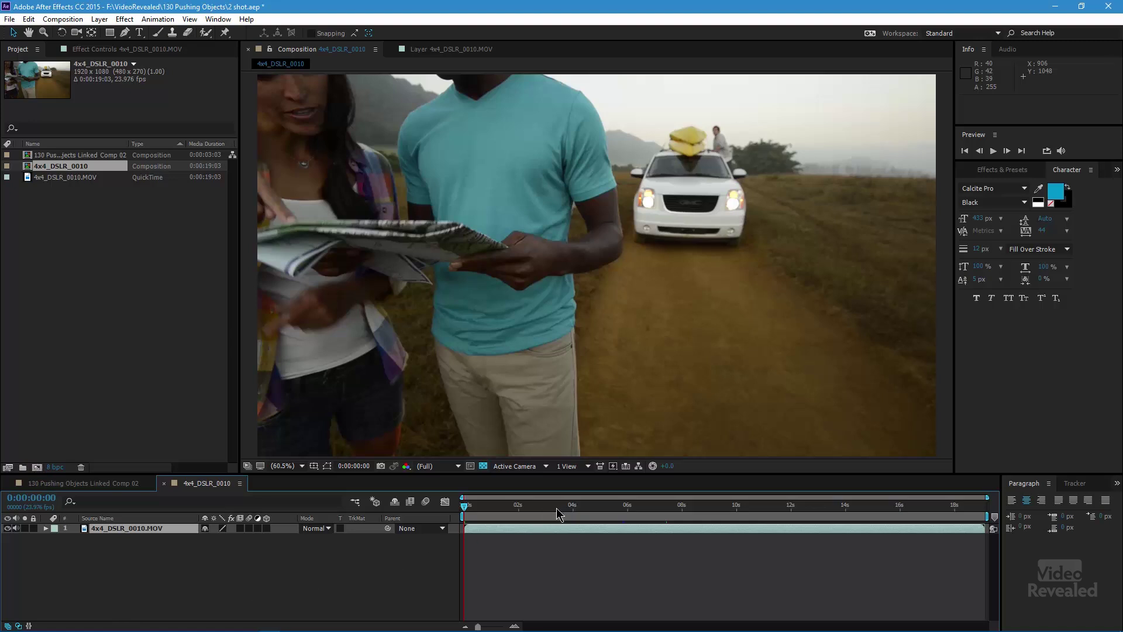
pyautogui.click(643, 502)
pyautogui.moveTo(654, 489); pyautogui.dragTo(620, 490)
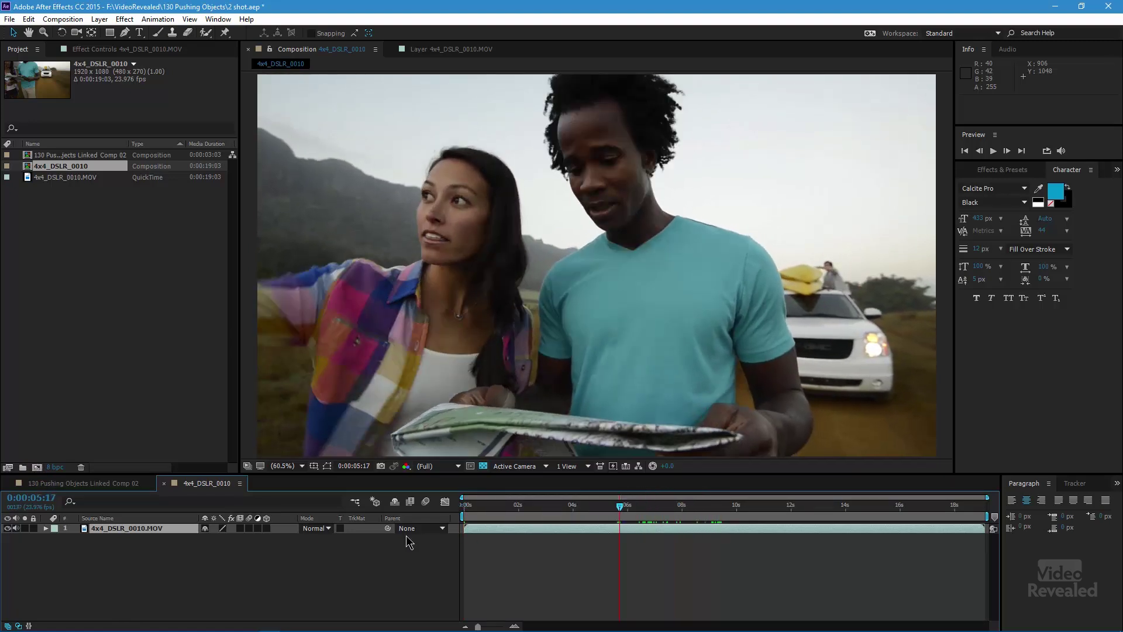
# Step: In the Layer panel, set the In point to 0:00:06:15 and the Out point to 0:00:08:08
pyautogui.doubleClick(85, 530)
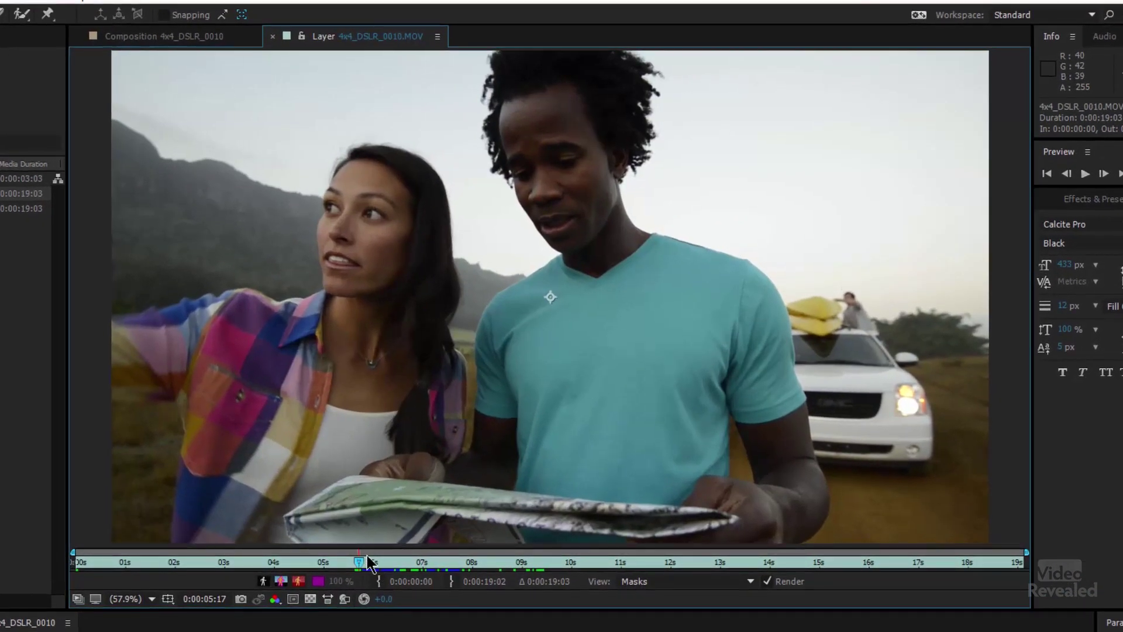
pyautogui.moveTo(367, 566)
pyautogui.mouseDown()
pyautogui.moveTo(412, 563)
pyautogui.moveTo(362, 555)
pyautogui.moveTo(408, 562)
pyautogui.mouseUp()
pyautogui.press('pageup')
pyautogui.press('pageup')
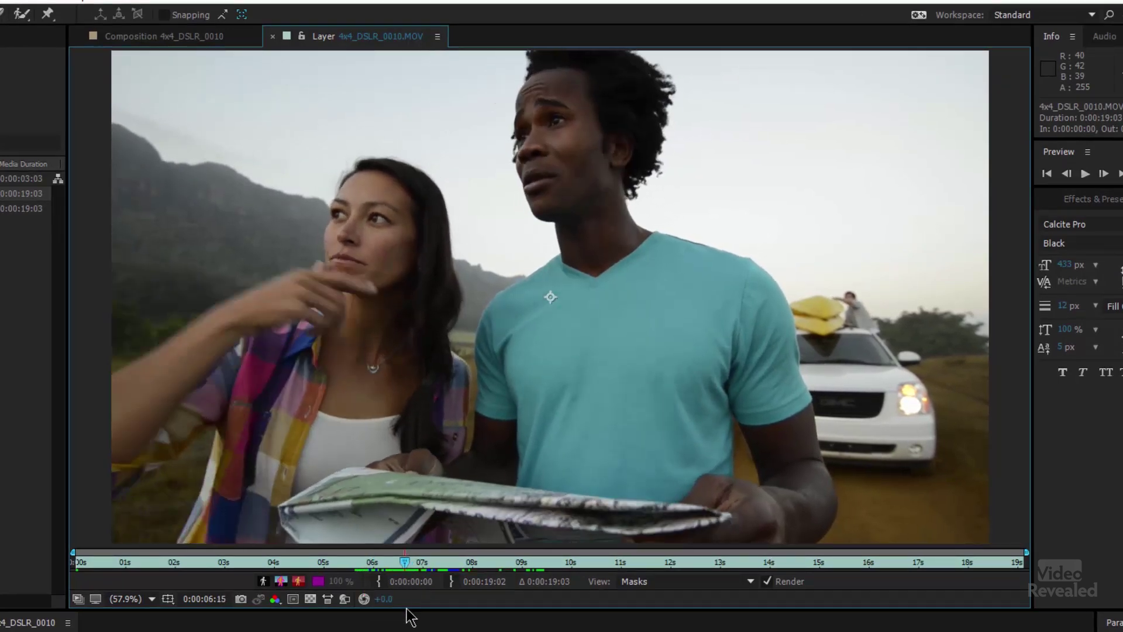
pyautogui.click(378, 581)
pyautogui.moveTo(417, 562); pyautogui.dragTo(490, 576)
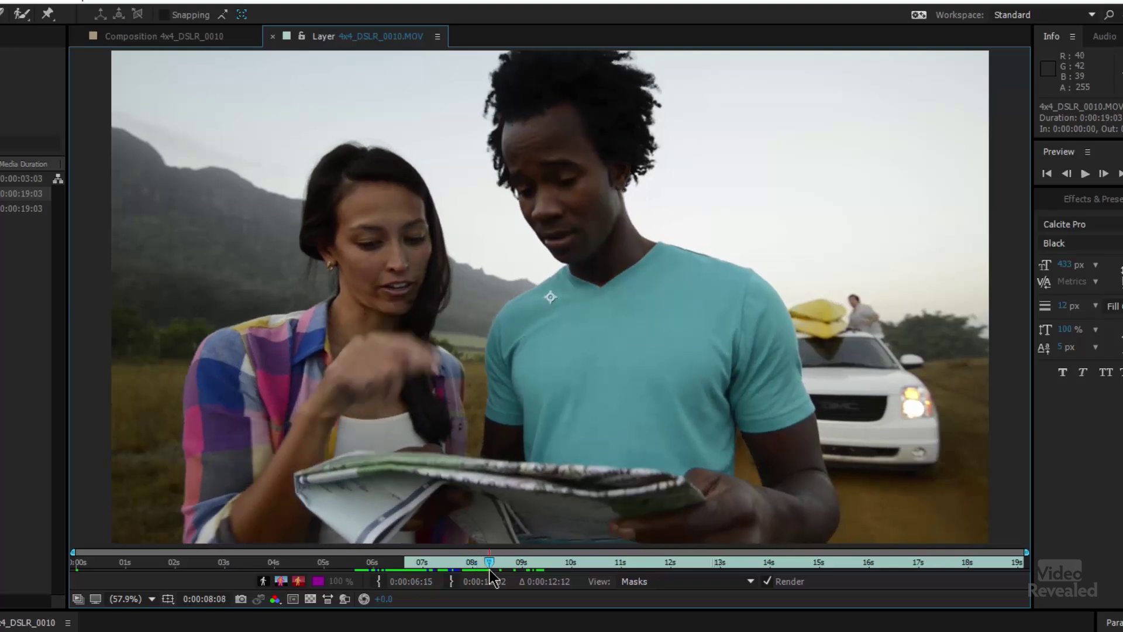
pyautogui.click(451, 581)
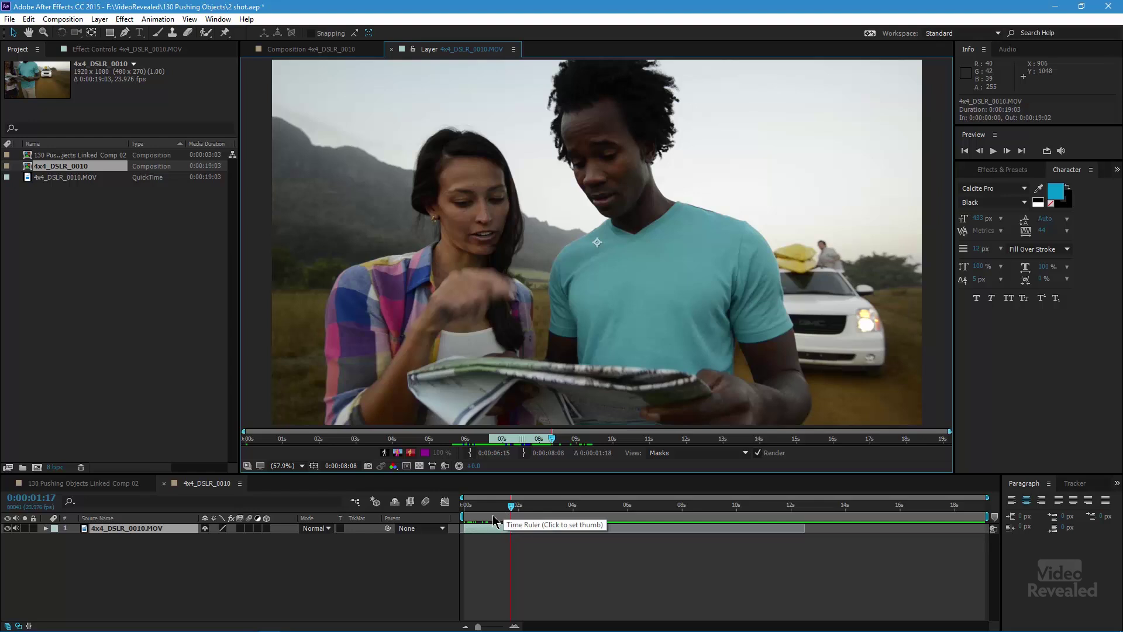
# Step: Trim the comp to the work area (0:00:01:18) and play it back
pyautogui.rightClick(491, 521)
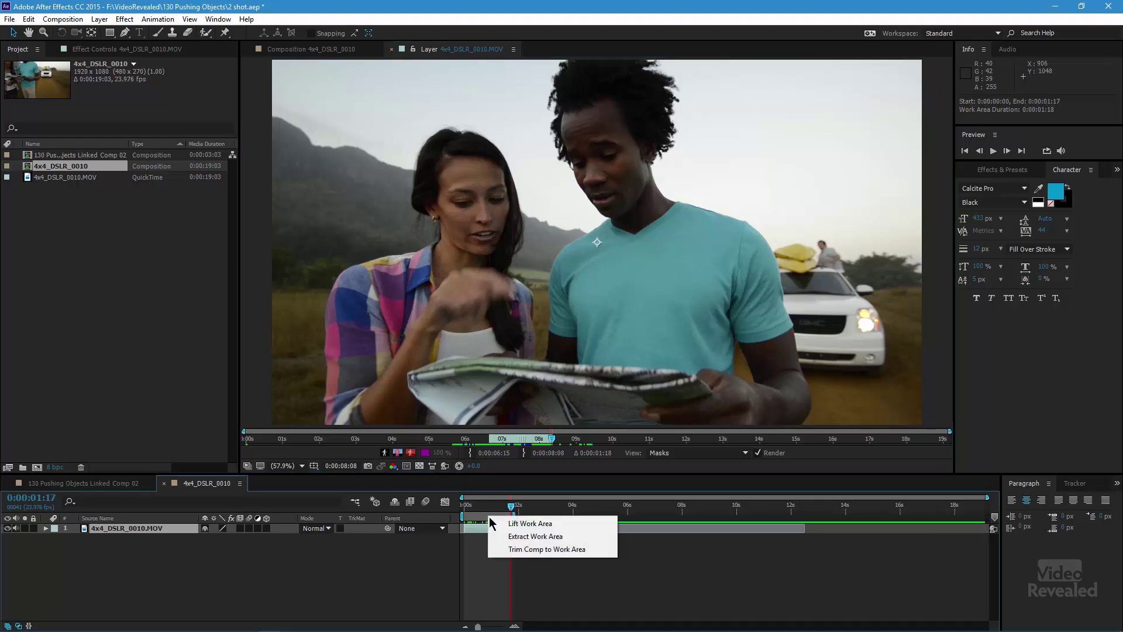
pyautogui.click(514, 549)
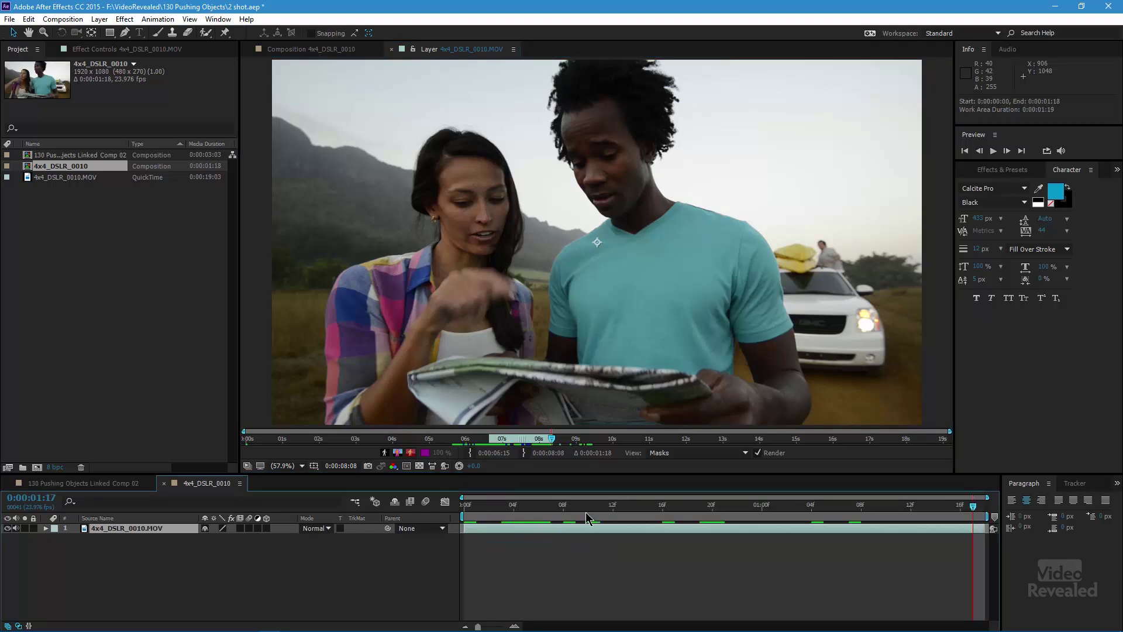
pyautogui.press('space')
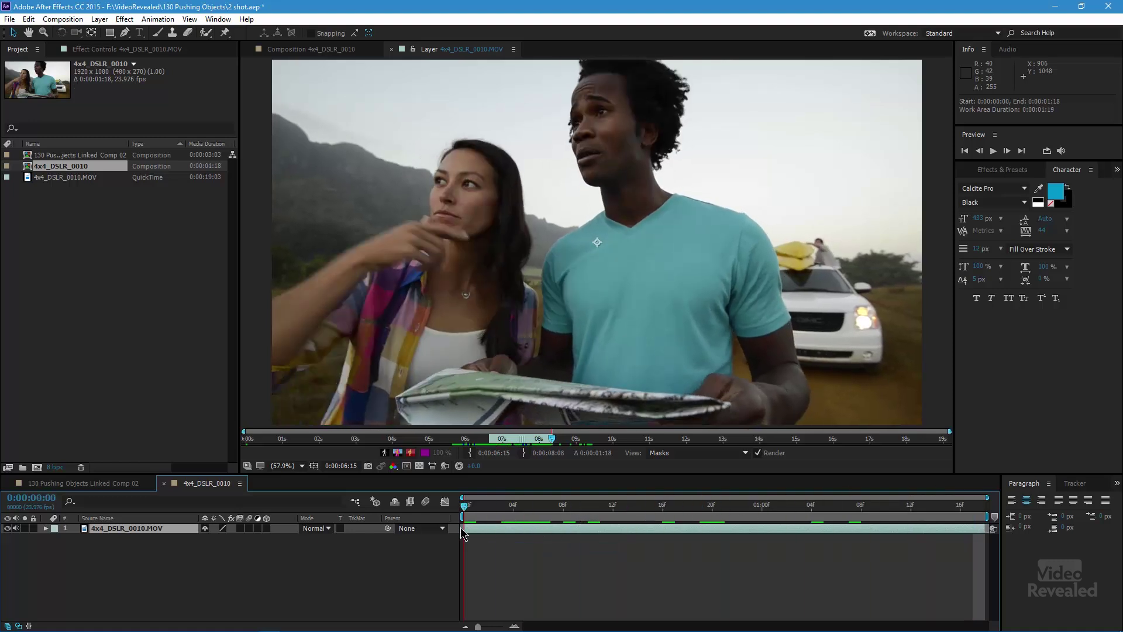
pyautogui.press('space')
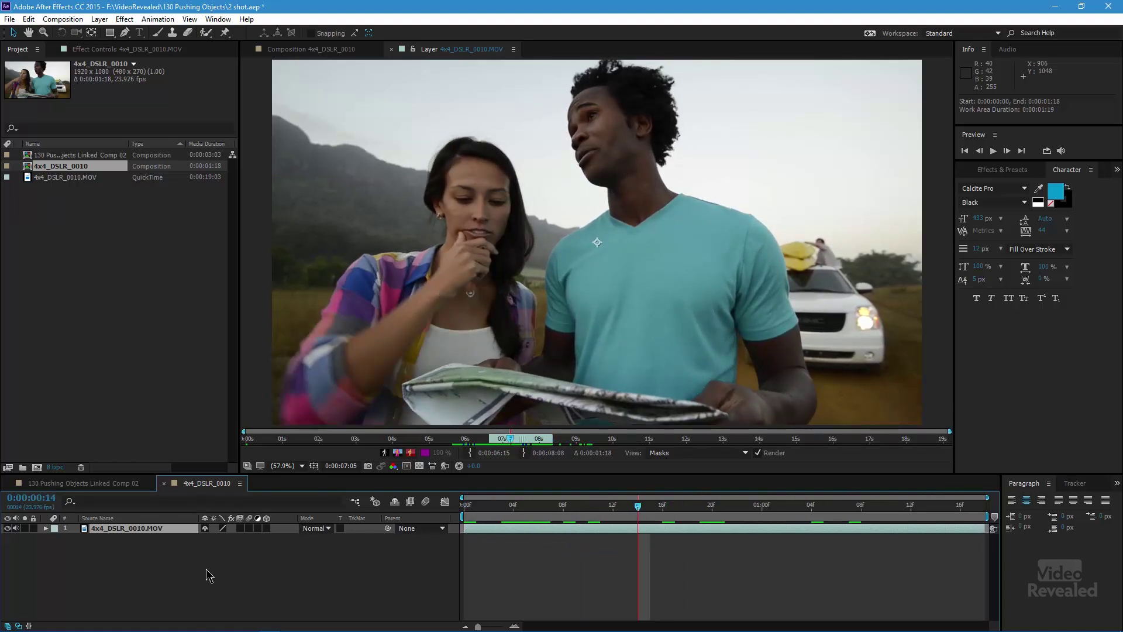
# Step: Preview the clip and reopen 4x4_DSLR_0010.MOV in the Layer viewer
pyautogui.click(391, 49)
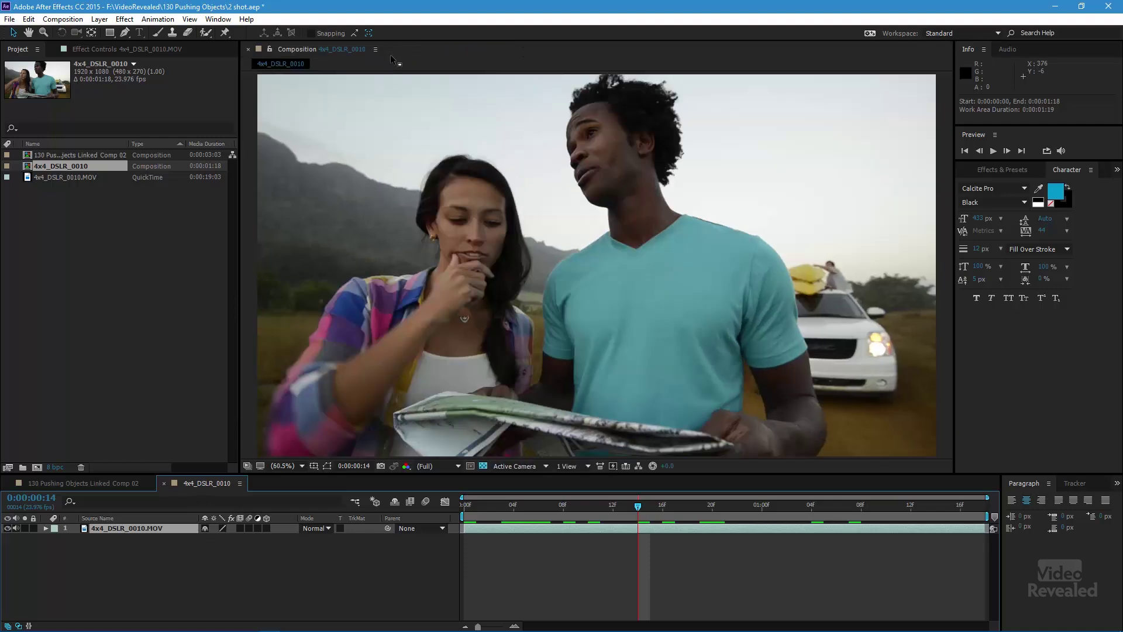
pyautogui.press('space')
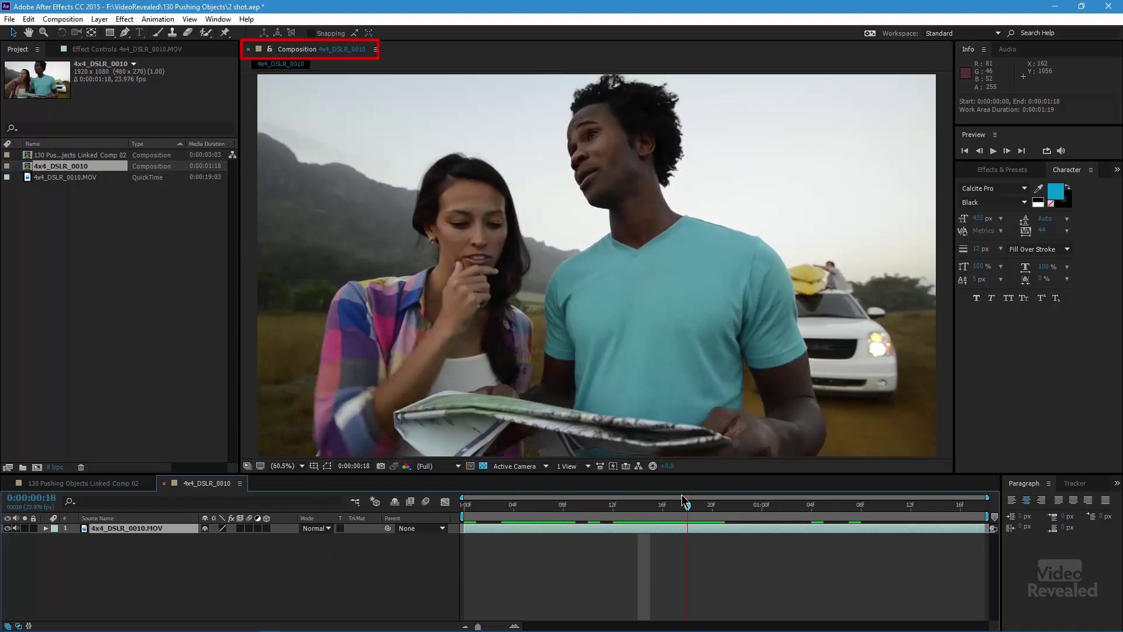
pyautogui.press('space')
pyautogui.doubleClick(85, 530)
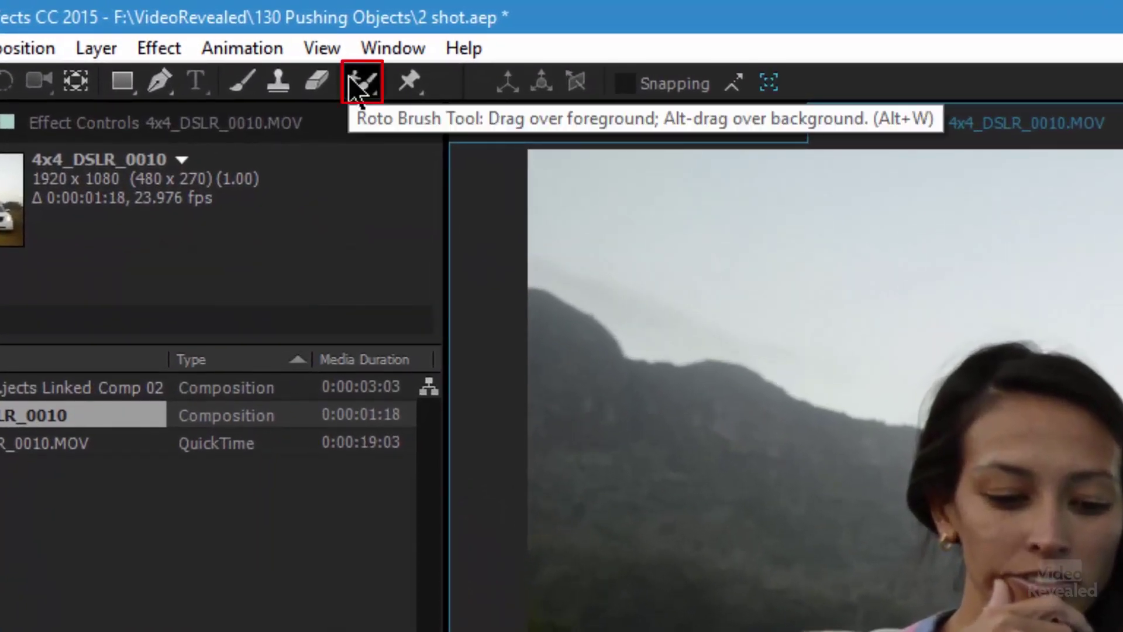
# Step: Choose the Roto Brush (not Refine Edge) from the roto tool flyout and adjust its size
pyautogui.click(356, 85)
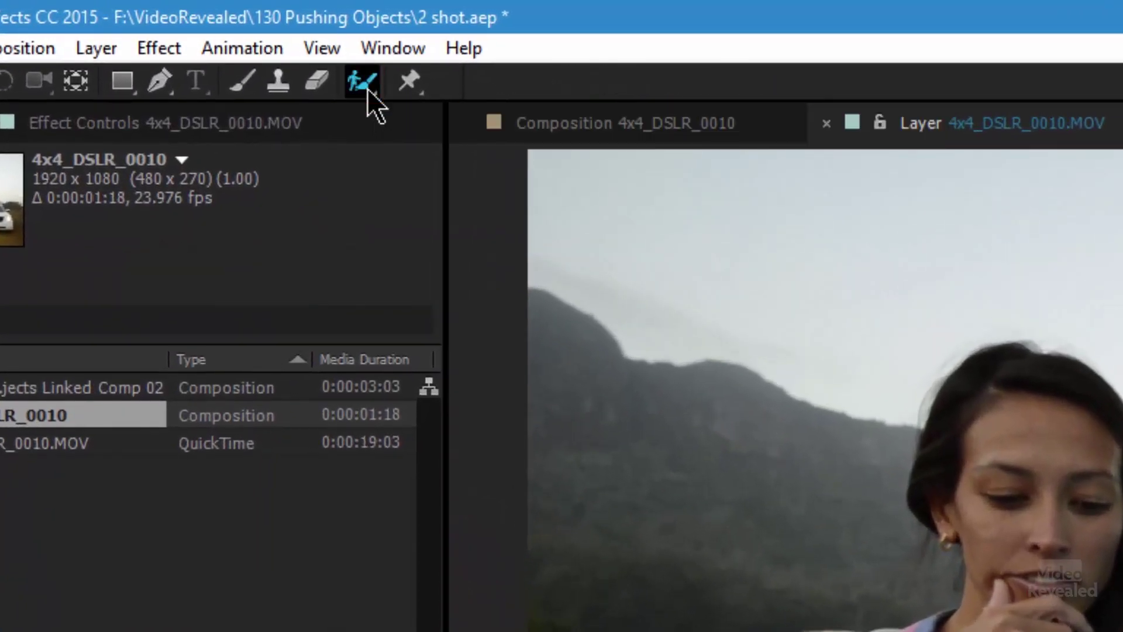
pyautogui.click(368, 88)
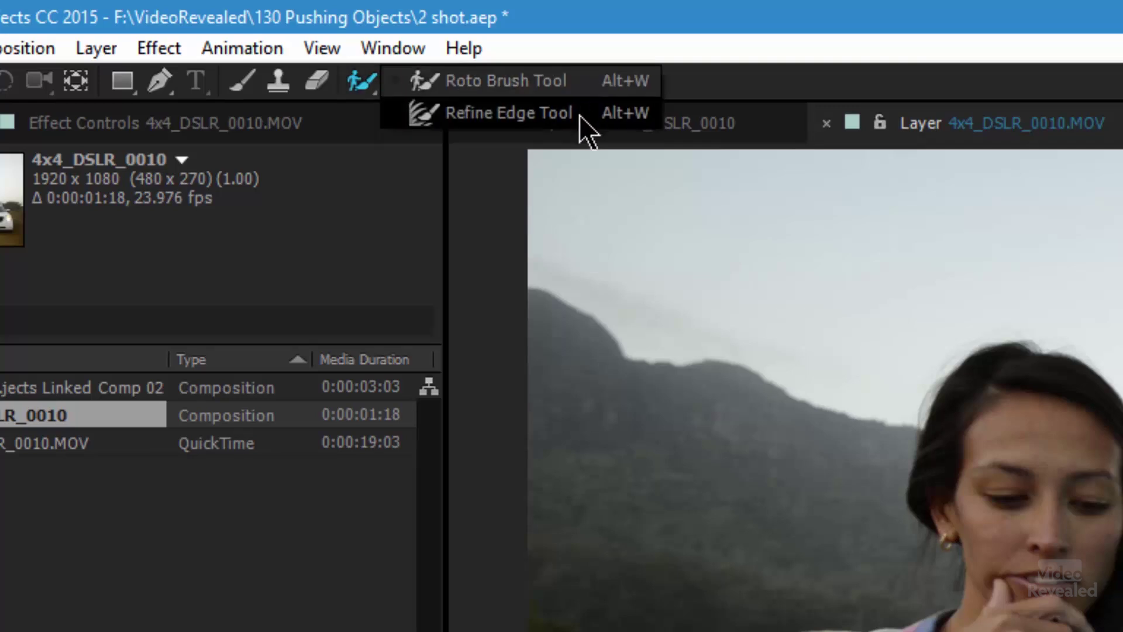
pyautogui.click(566, 82)
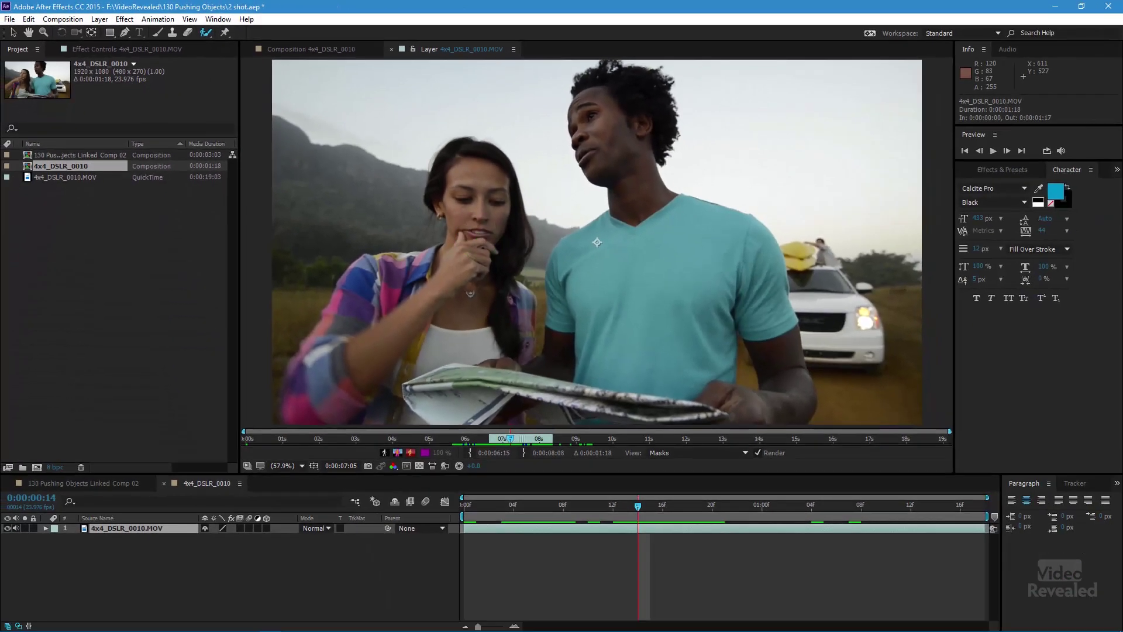
pyautogui.moveTo(479, 238)
pyautogui.mouseDown()
pyautogui.moveTo(451, 225)
pyautogui.moveTo(465, 231)
pyautogui.mouseUp()
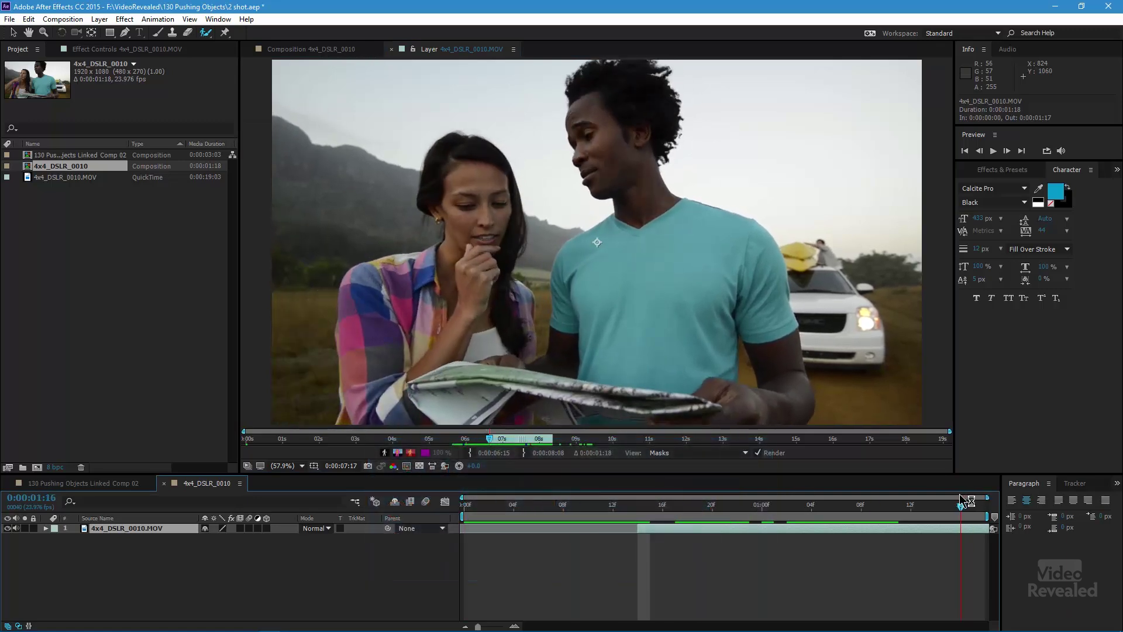
# Step: Resize the Roto Brush near 0:00:06:16 and paint a foreground stroke over the woman from head to map
pyautogui.press('space')
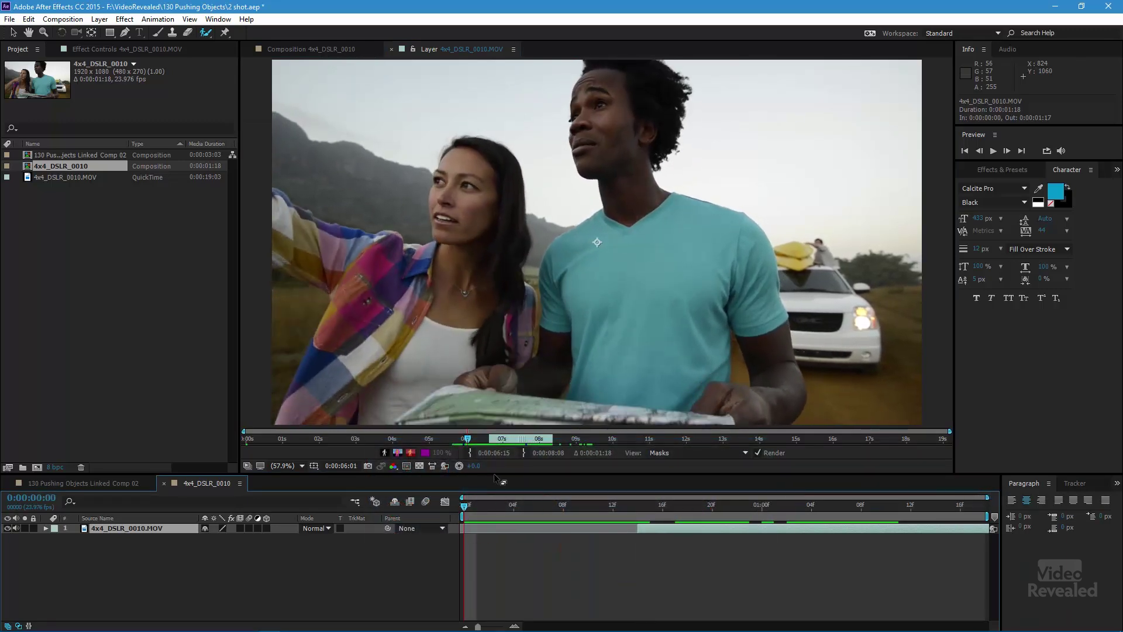
pyautogui.moveTo(452, 220); pyautogui.dragTo(453, 219)
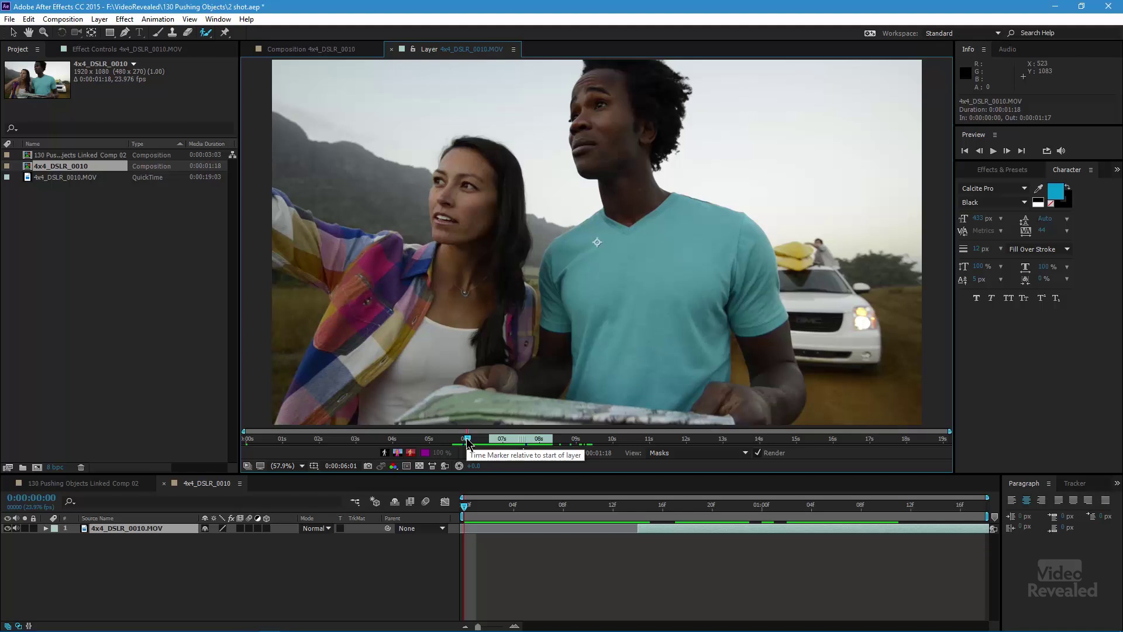
pyautogui.moveTo(471, 445); pyautogui.dragTo(495, 450)
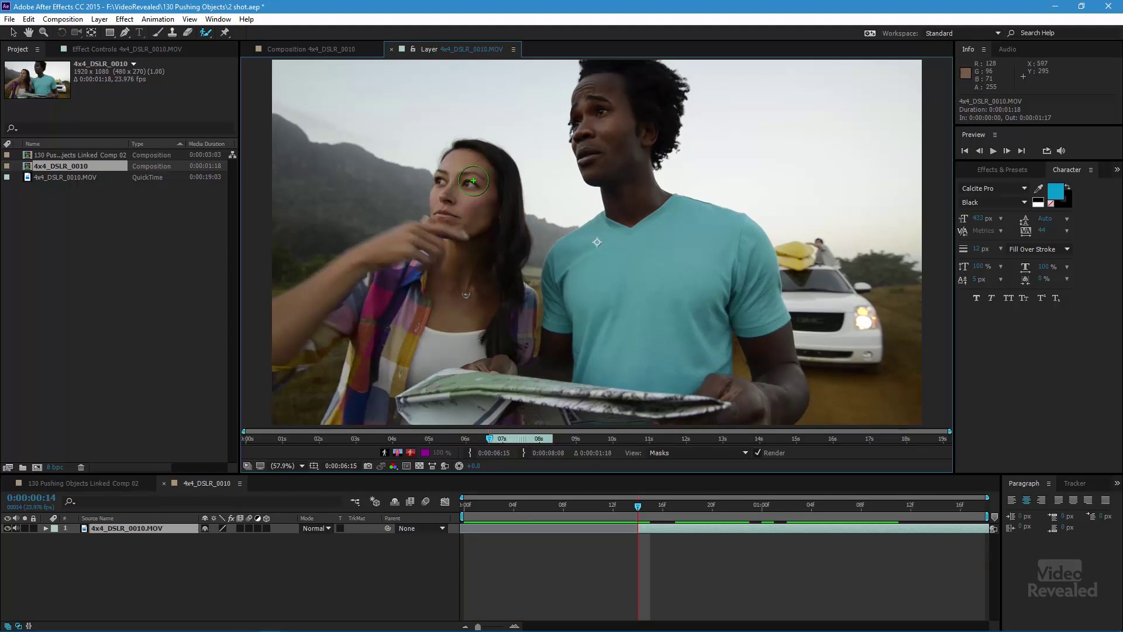
pyautogui.moveTo(474, 155)
pyautogui.mouseDown()
pyautogui.moveTo(438, 376)
pyautogui.moveTo(443, 437)
pyautogui.mouseUp()
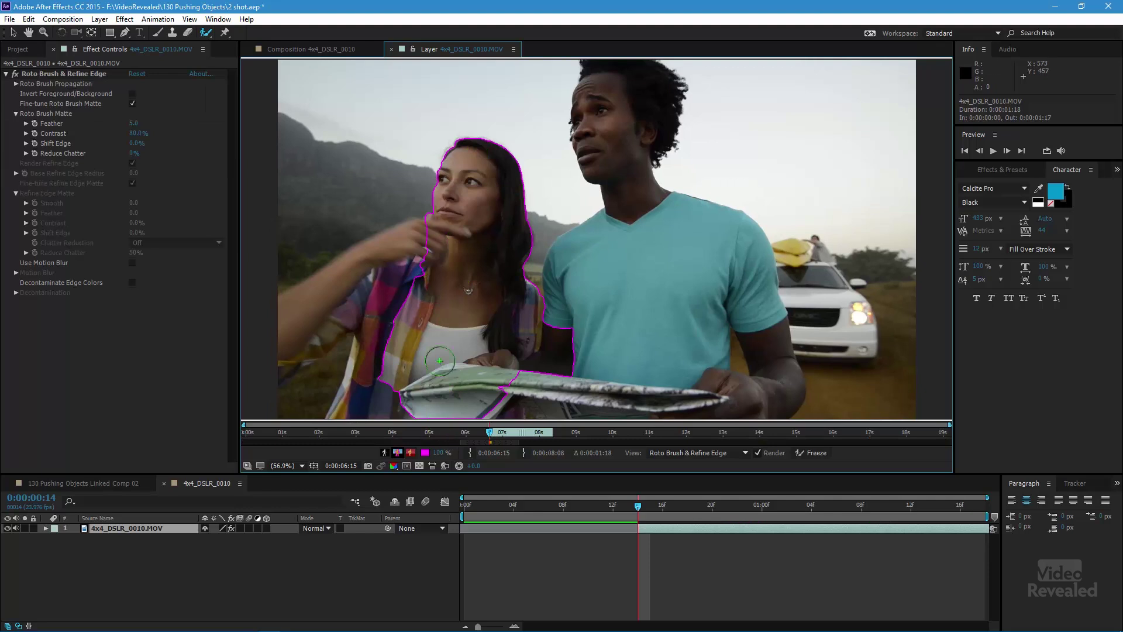
# Step: Add the woman's shoulder, and subtract the hillside, the bottom-left corner and the area by the map
pyautogui.moveTo(290, 337); pyautogui.dragTo(458, 255)
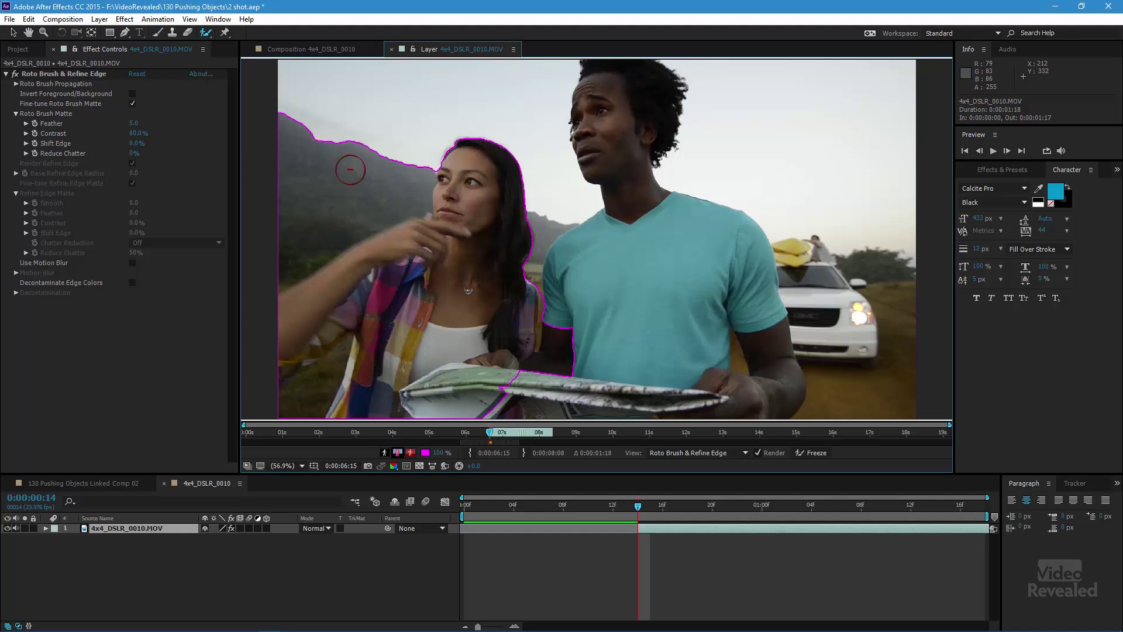
pyautogui.moveTo(414, 125); pyautogui.dragTo(240, 283)
pyautogui.moveTo(314, 389); pyautogui.dragTo(275, 416)
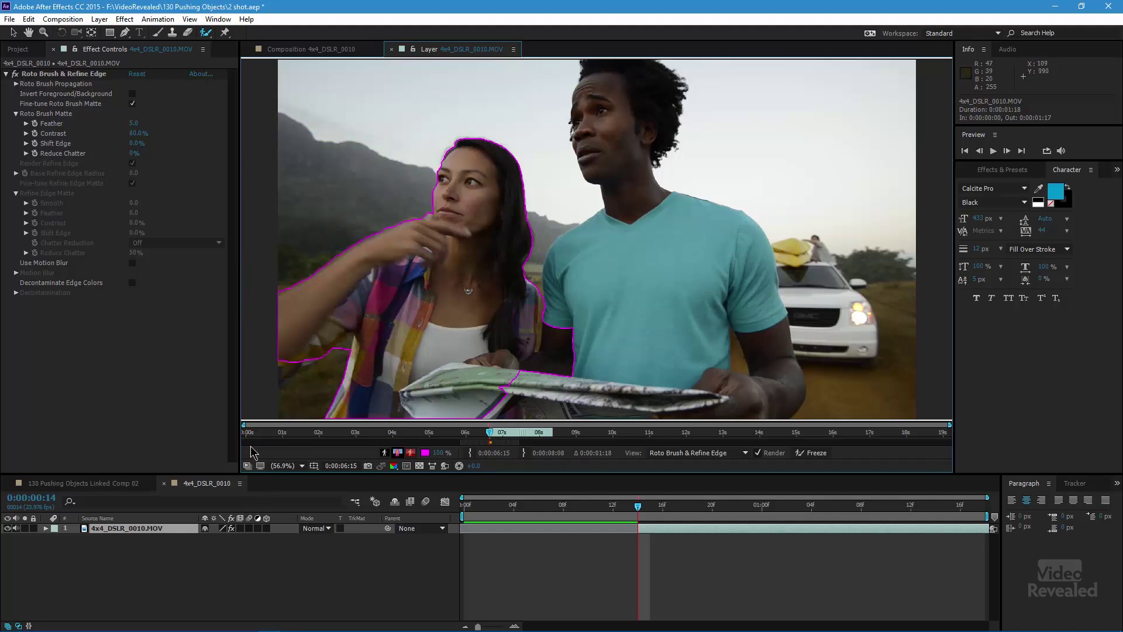
pyautogui.keyDown('alt'); pyautogui.click(496, 384); pyautogui.keyUp('alt')
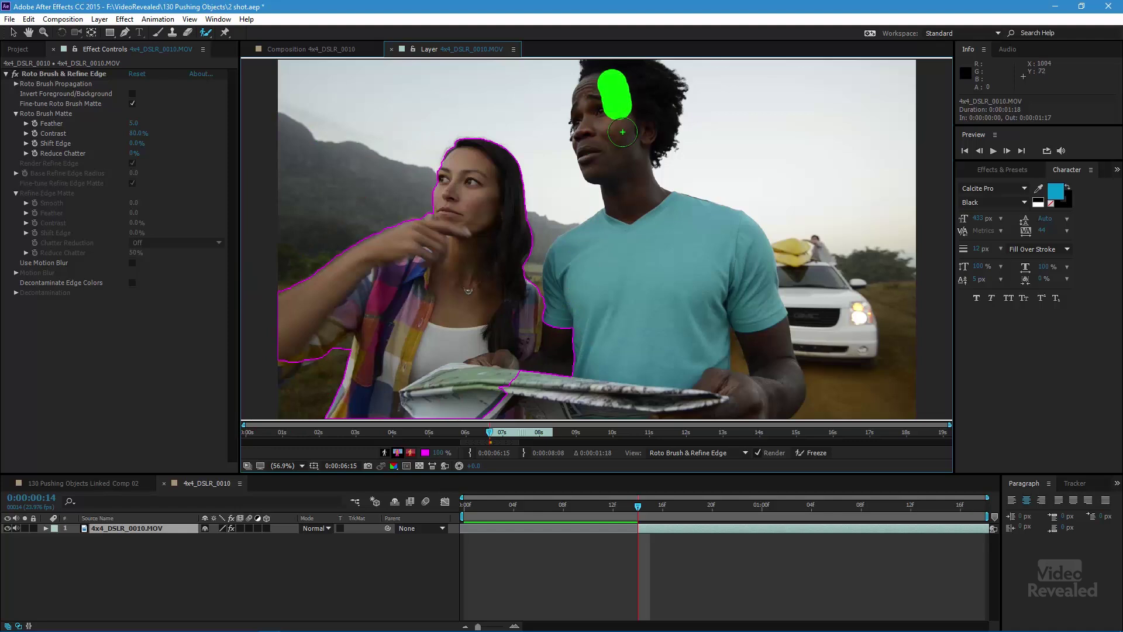
# Step: Paint the man's head, body and arm into the matte, refining the woman's lower-left edge
pyautogui.moveTo(622, 132); pyautogui.dragTo(655, 435)
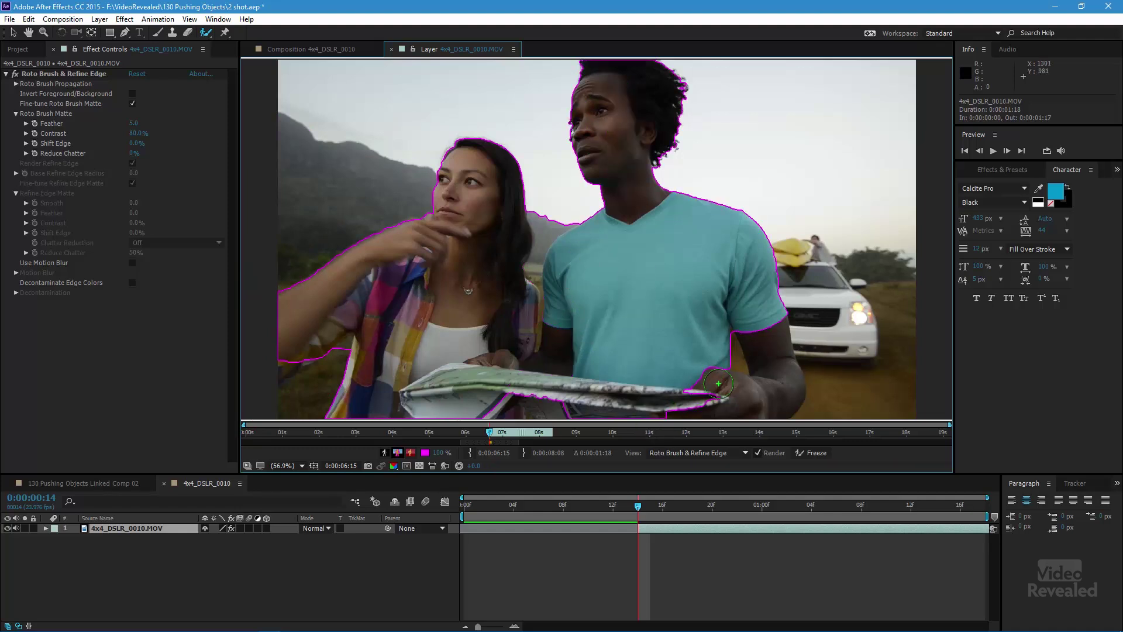
pyautogui.moveTo(749, 321)
pyautogui.mouseDown()
pyautogui.moveTo(763, 380)
pyautogui.moveTo(722, 410)
pyautogui.mouseUp()
pyautogui.moveTo(292, 360); pyautogui.dragTo(269, 366)
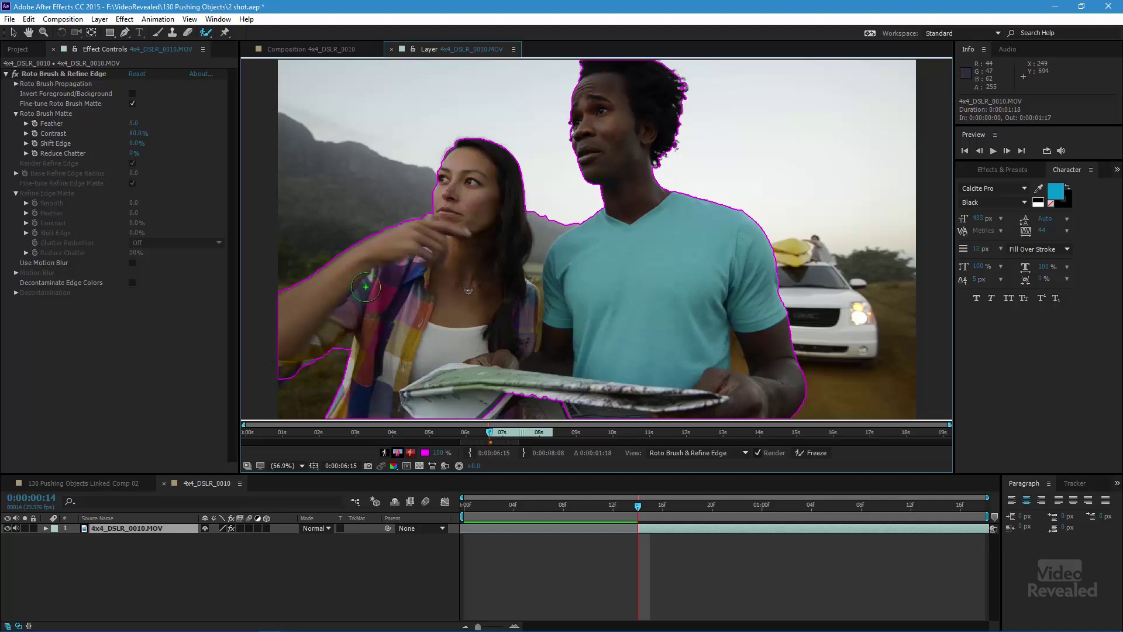
# Step: Zoom in on the shoulders and exclude the sky gap between the two people
pyautogui.scroll(6, 368, 284)
pyautogui.scroll(-4, 369, 284)
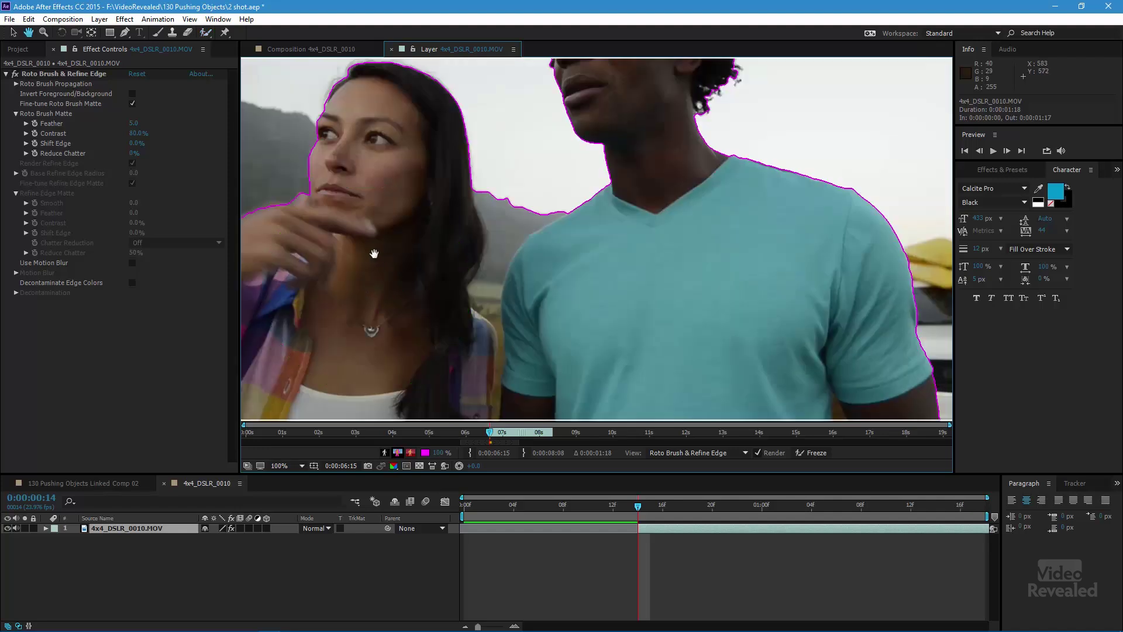
pyautogui.moveTo(371, 251)
pyautogui.mouseDown()
pyautogui.moveTo(519, 318)
pyautogui.moveTo(419, 263)
pyautogui.moveTo(414, 234)
pyautogui.mouseUp()
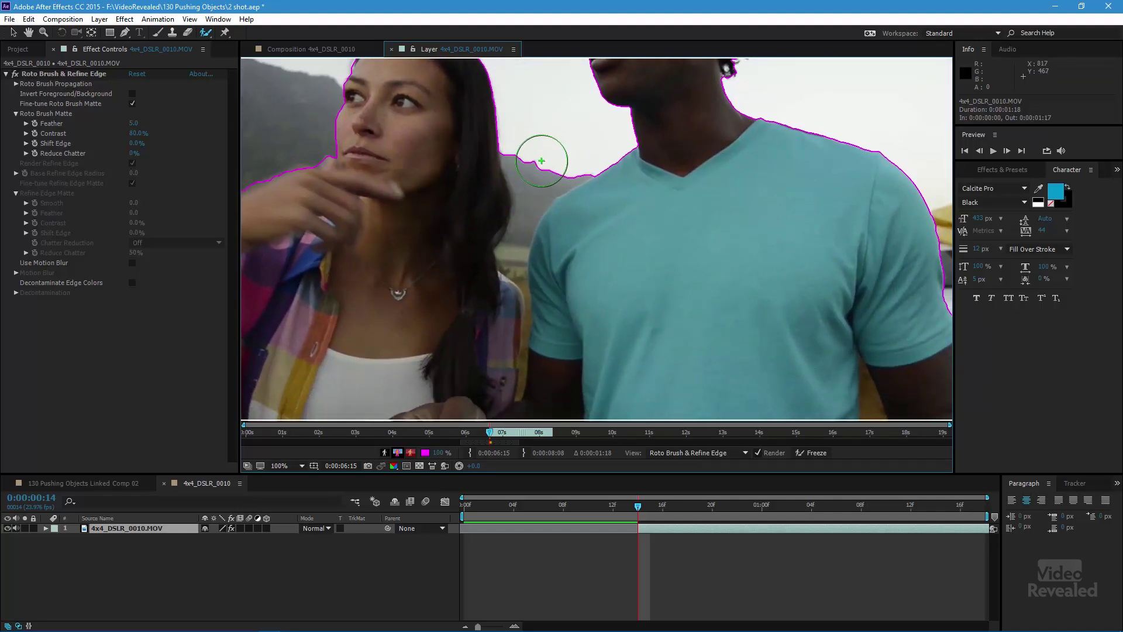
pyautogui.keyDown('alt'); pyautogui.click(539, 157); pyautogui.keyUp('alt')
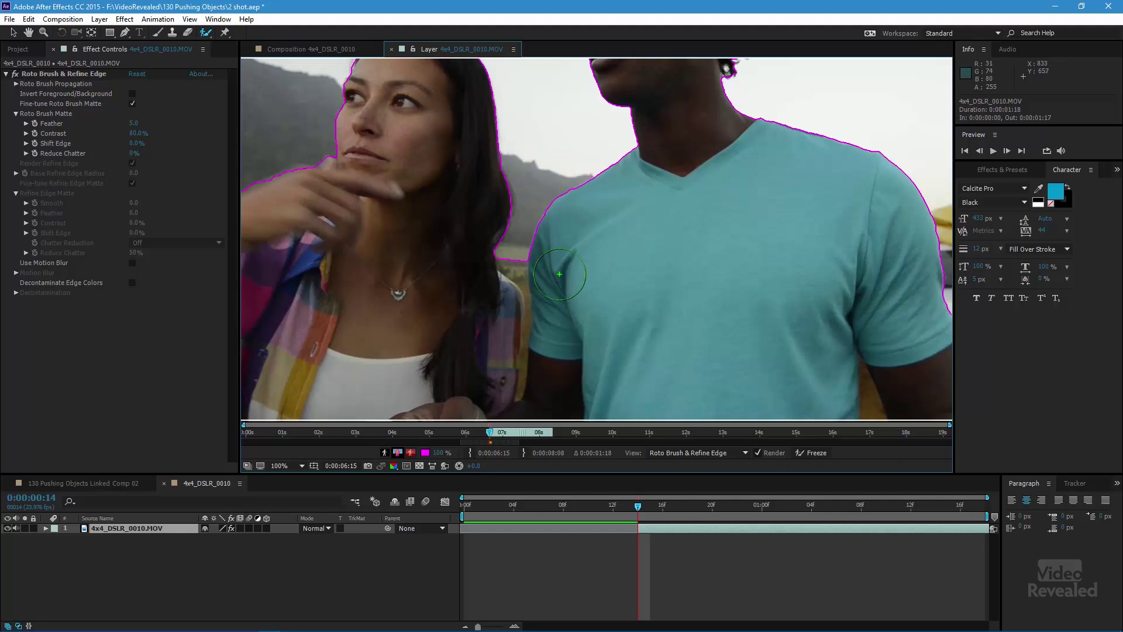
# Step: Refine the matte along the yellow strip between them, excluding its bottom tip
pyautogui.moveTo(559, 274); pyautogui.dragTo(567, 152)
pyautogui.scroll(2, 519, 208)
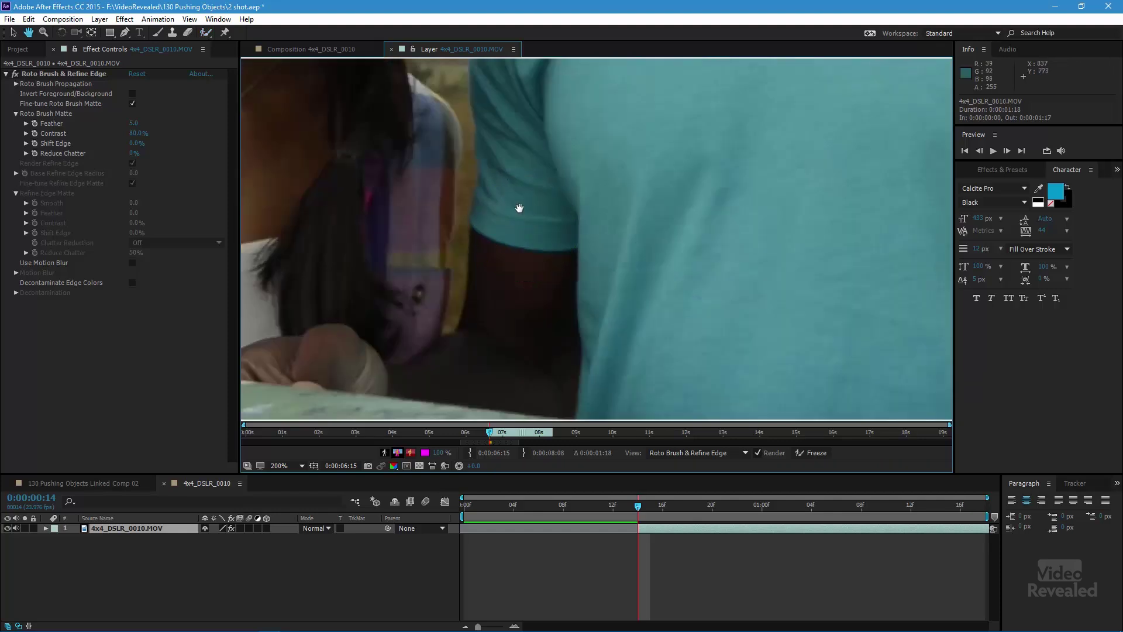
pyautogui.moveTo(519, 208); pyautogui.dragTo(581, 258)
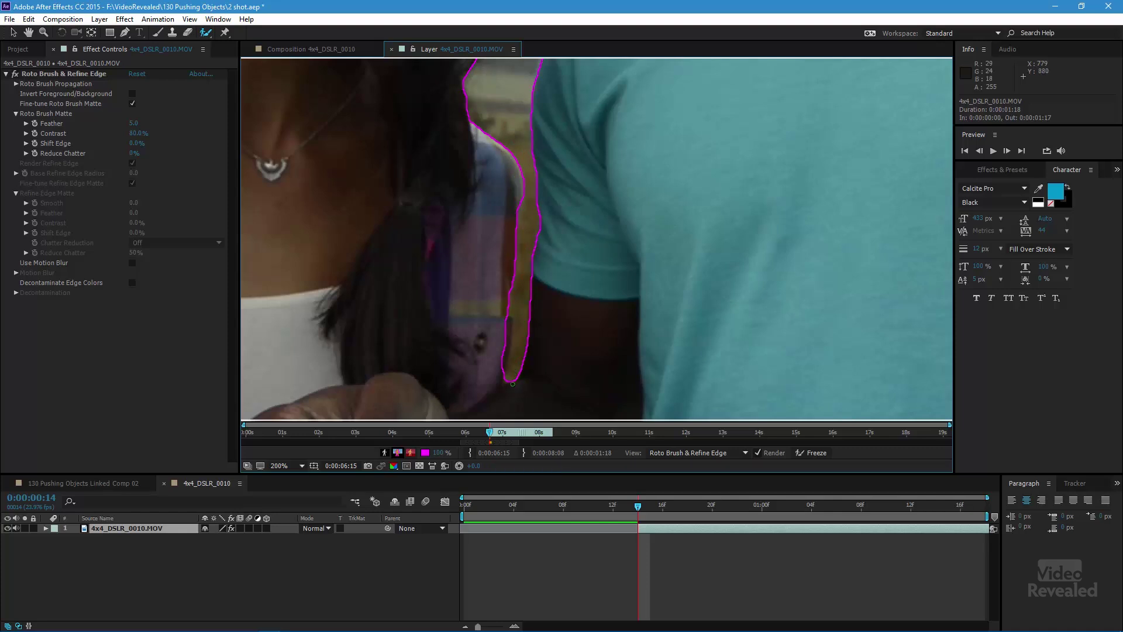
pyautogui.scroll(2, 512, 384)
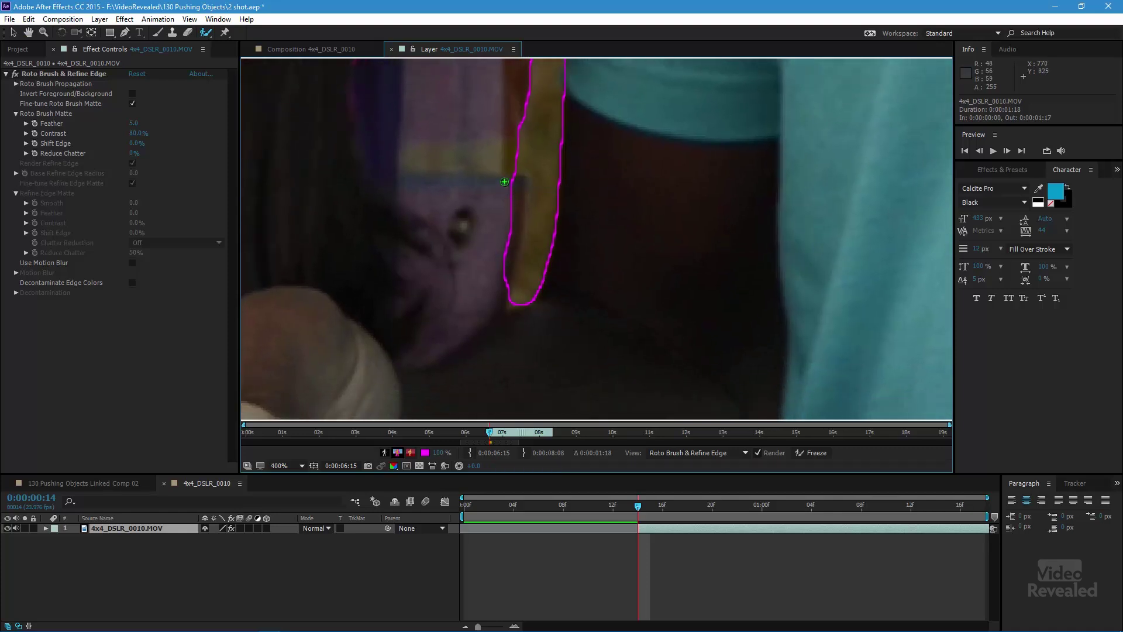
pyautogui.moveTo(504, 182); pyautogui.dragTo(512, 258)
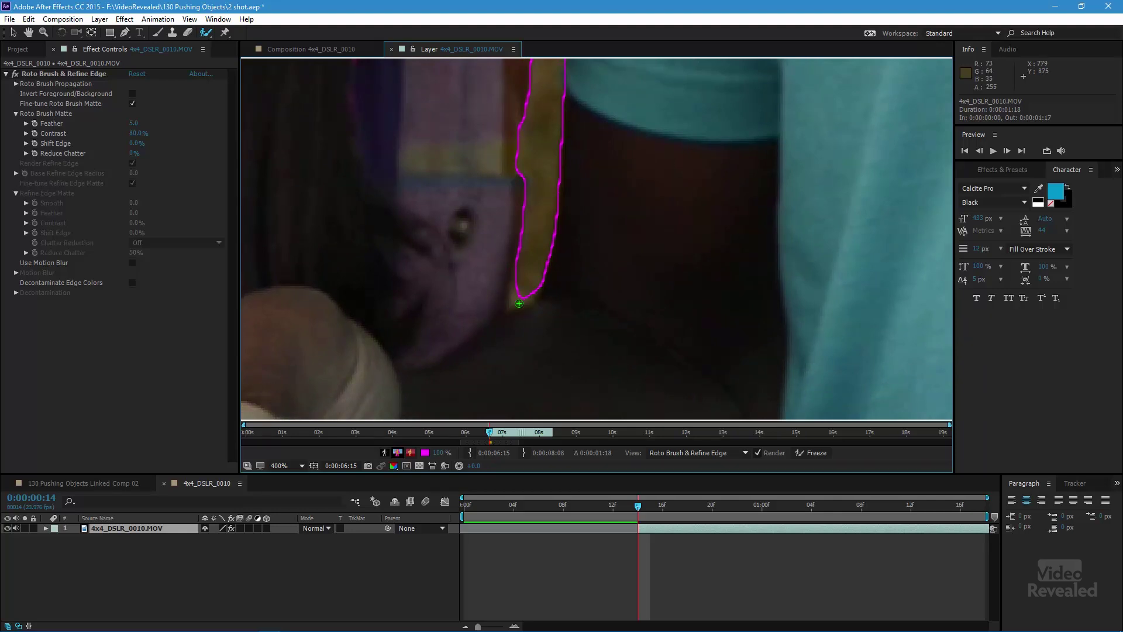
pyautogui.moveTo(519, 298); pyautogui.dragTo(522, 283)
# Step: Preview the roto result and bring the man's arm into view
pyautogui.moveTo(687, 272); pyautogui.dragTo(450, 216)
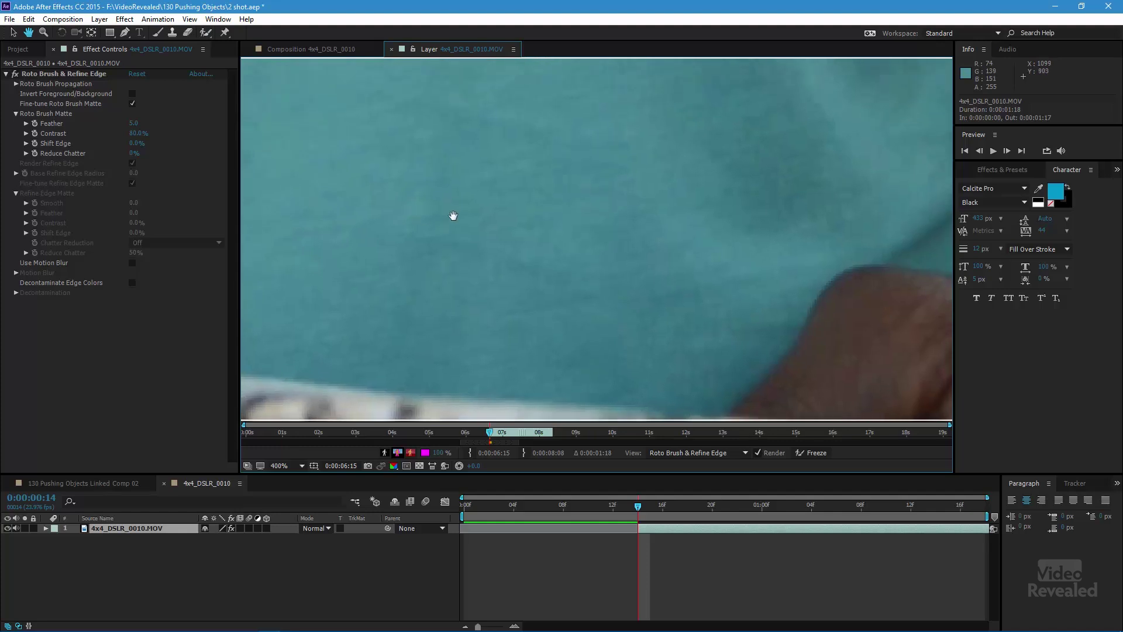
pyautogui.scroll(-8, 603, 218)
pyautogui.scroll(6, 603, 217)
pyautogui.press('space')
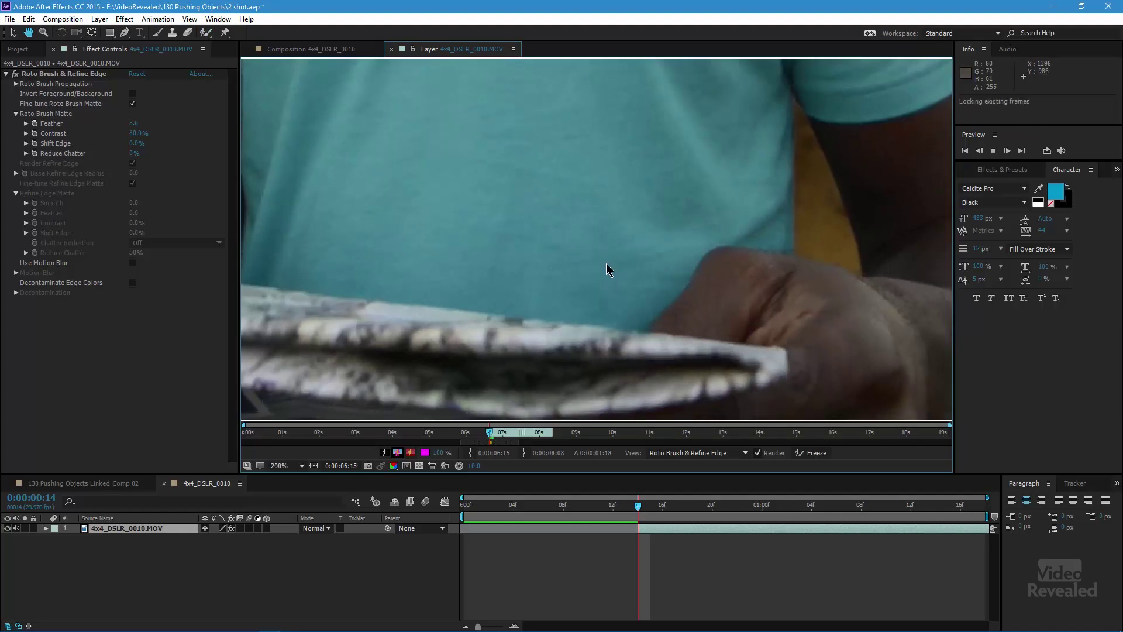
pyautogui.moveTo(673, 255)
pyautogui.mouseDown()
pyautogui.moveTo(537, 258)
pyautogui.moveTo(548, 280)
pyautogui.mouseUp()
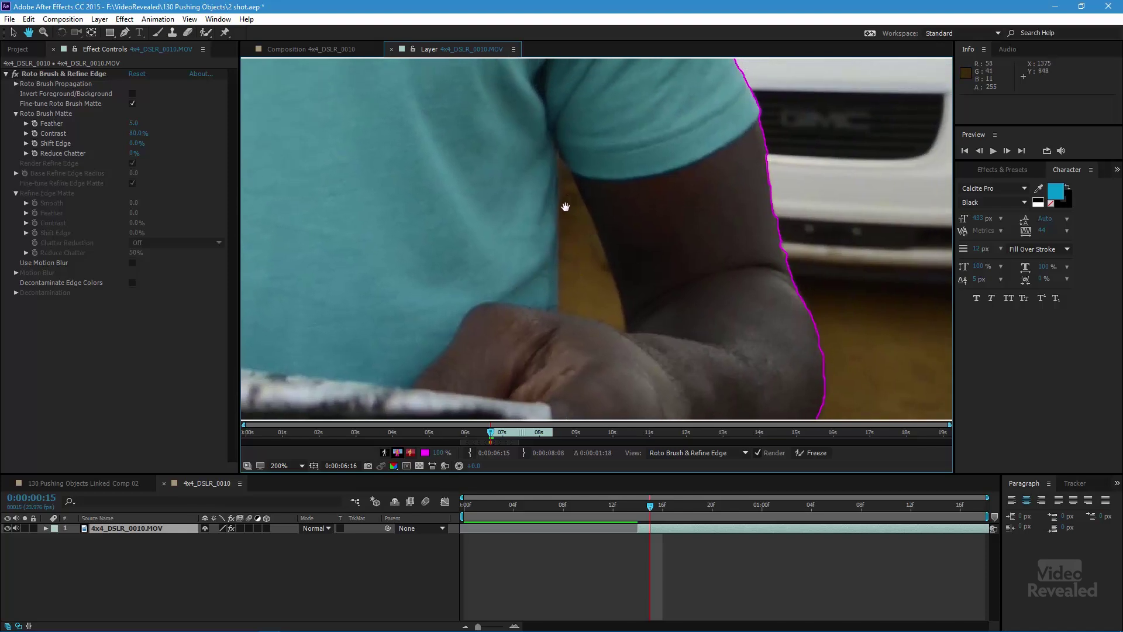
# Step: Exclude the yellow gap beside the man's arm, tidy the lower edge, and fit the frame
pyautogui.click(206, 32)
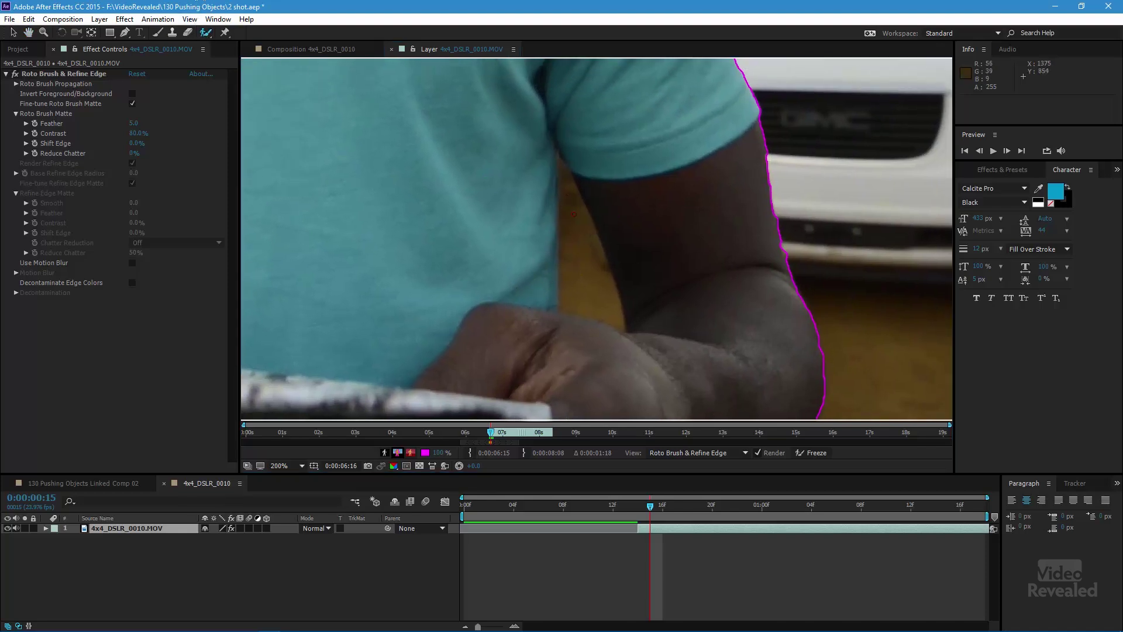
pyautogui.moveTo(604, 322); pyautogui.dragTo(603, 304)
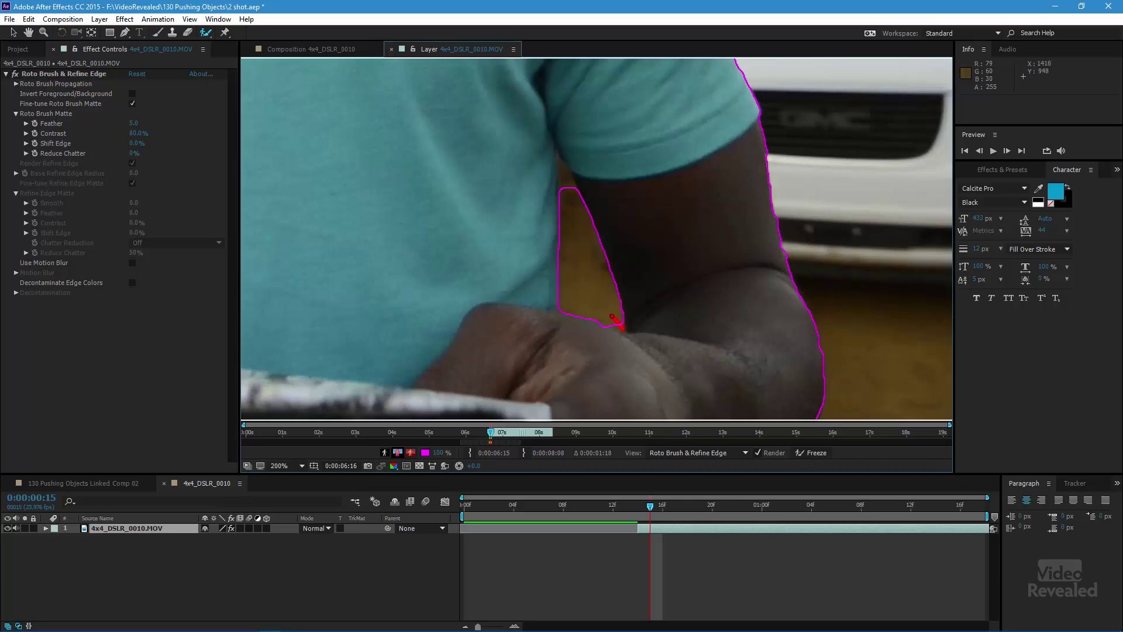
pyautogui.moveTo(623, 329); pyautogui.dragTo(623, 330)
pyautogui.hotkey('shift', '/')
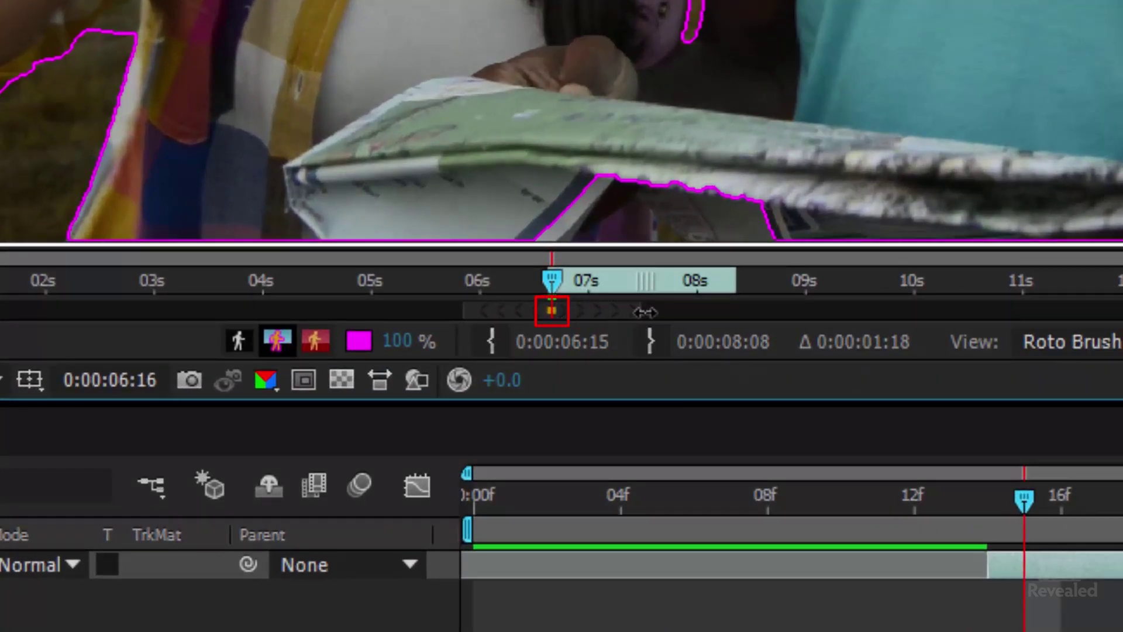
# Step: Set the Roto Brush span to 0:00:06:16–0:00:07:18 and step a frame to propagate the matte
pyautogui.moveTo(652, 312); pyautogui.dragTo(751, 315)
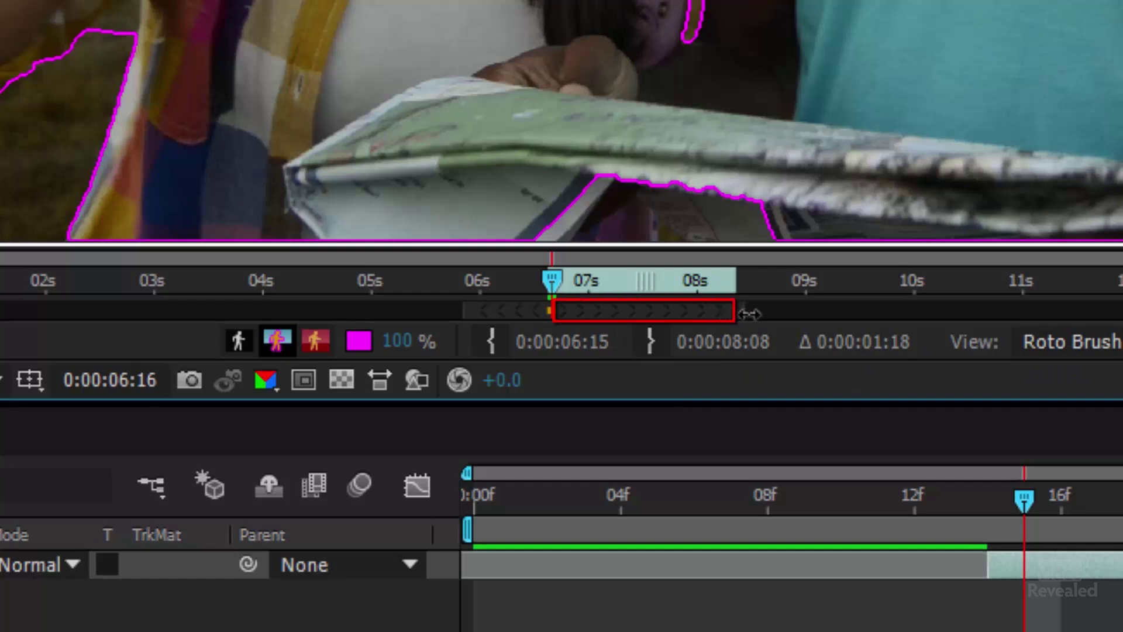
pyautogui.moveTo(464, 314); pyautogui.dragTo(550, 319)
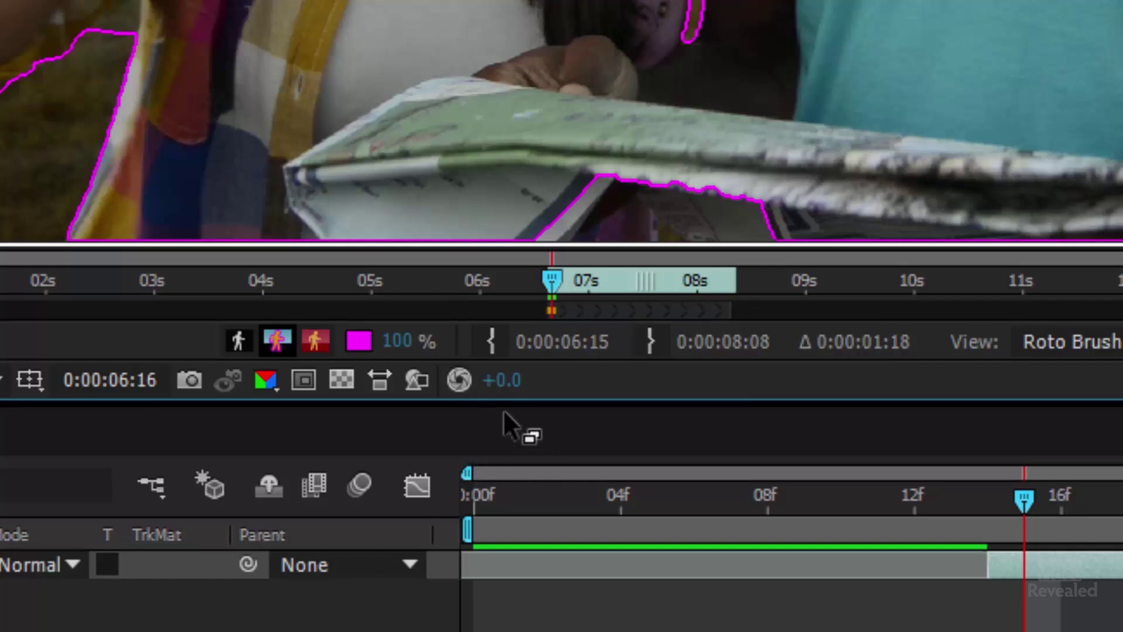
pyautogui.press('pagedown')
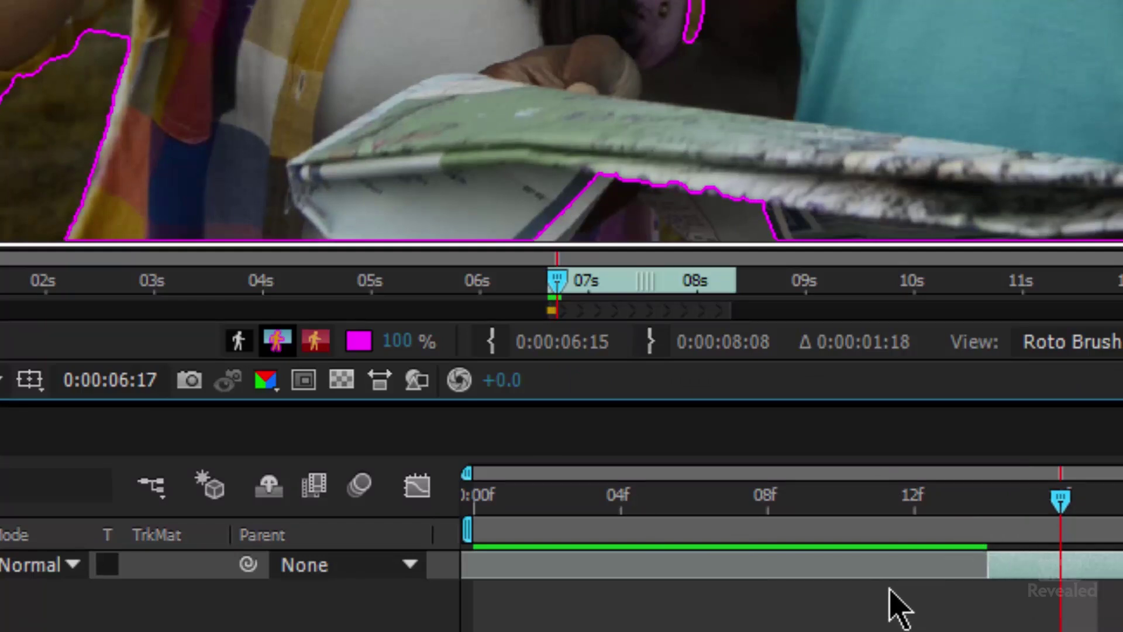
pyautogui.press('pageup')
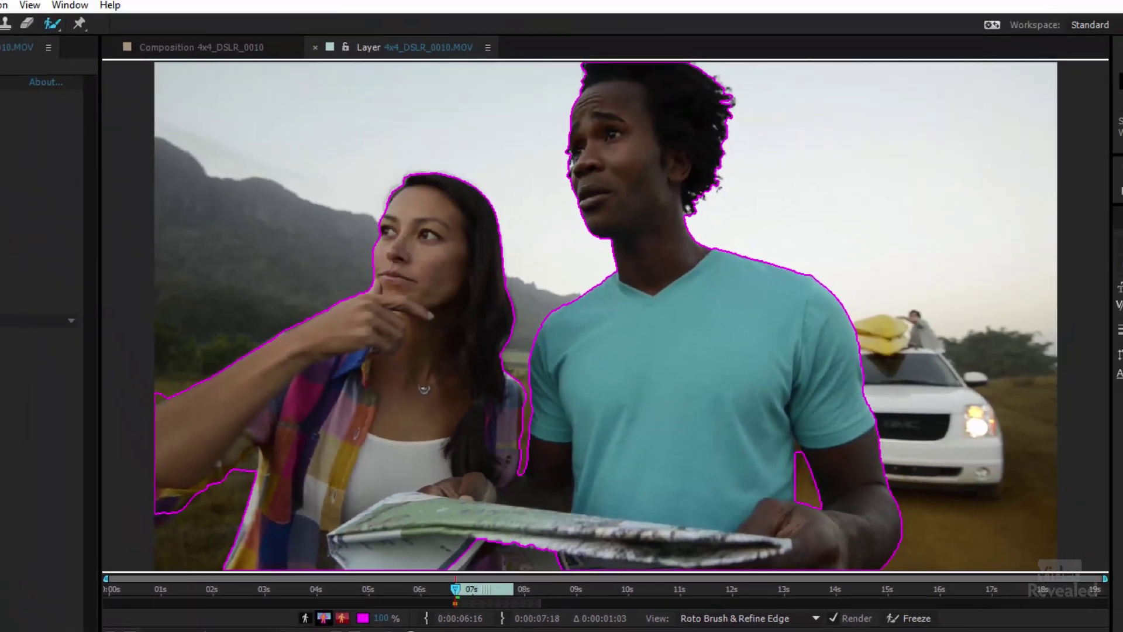
# Step: Step forward four frames and back two to check the propagated matte
pyautogui.press('pagedown')
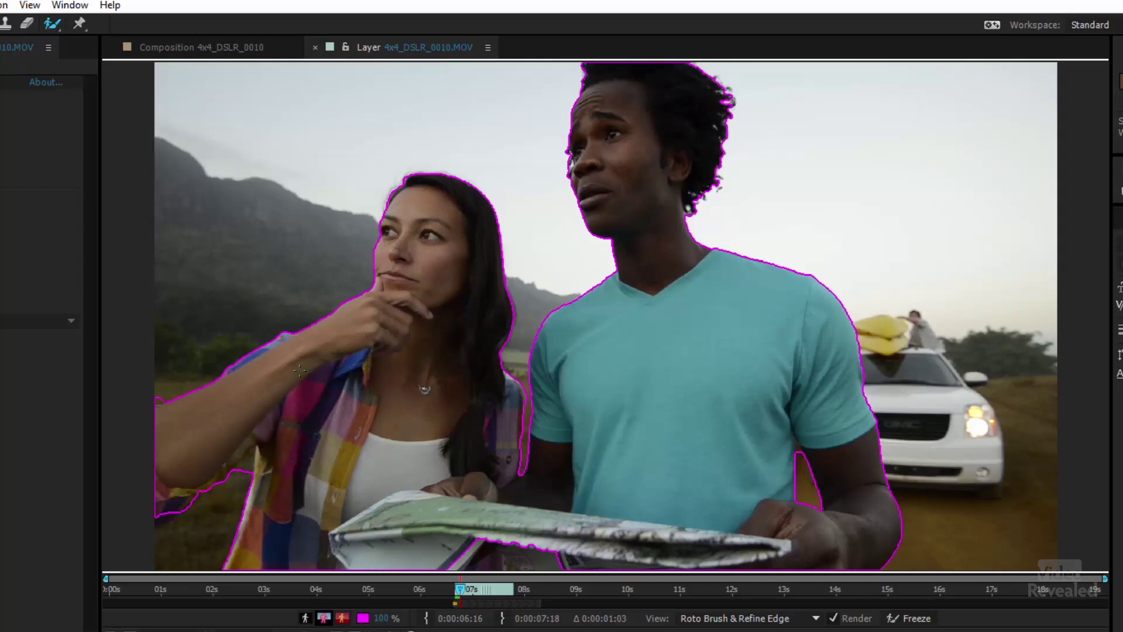
pyautogui.press('pagedown')
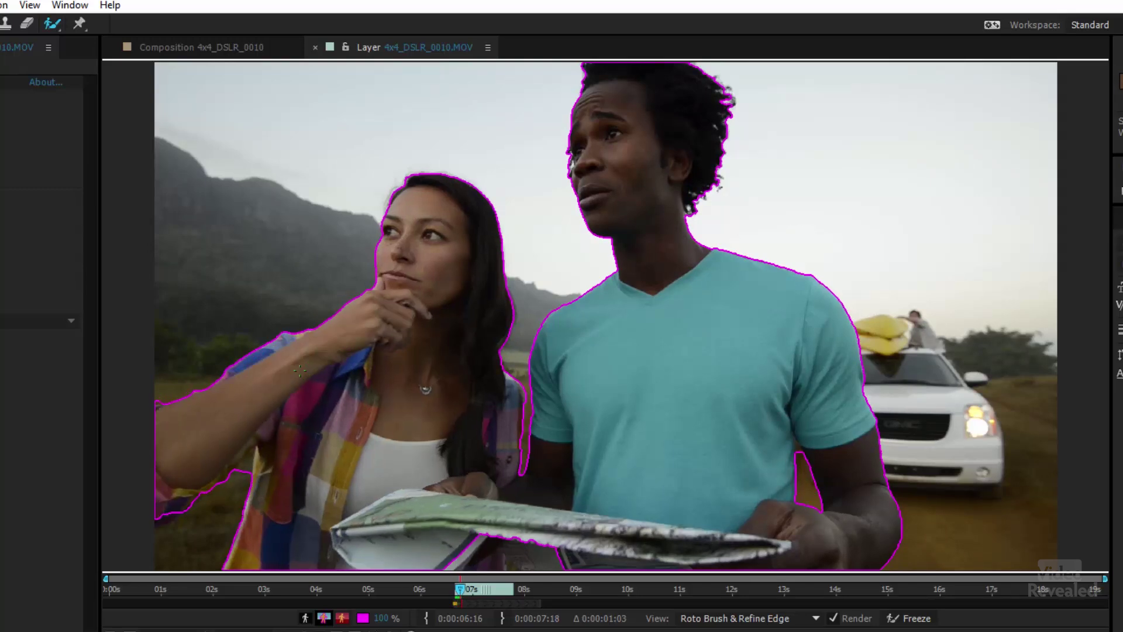
pyautogui.press('pagedown')
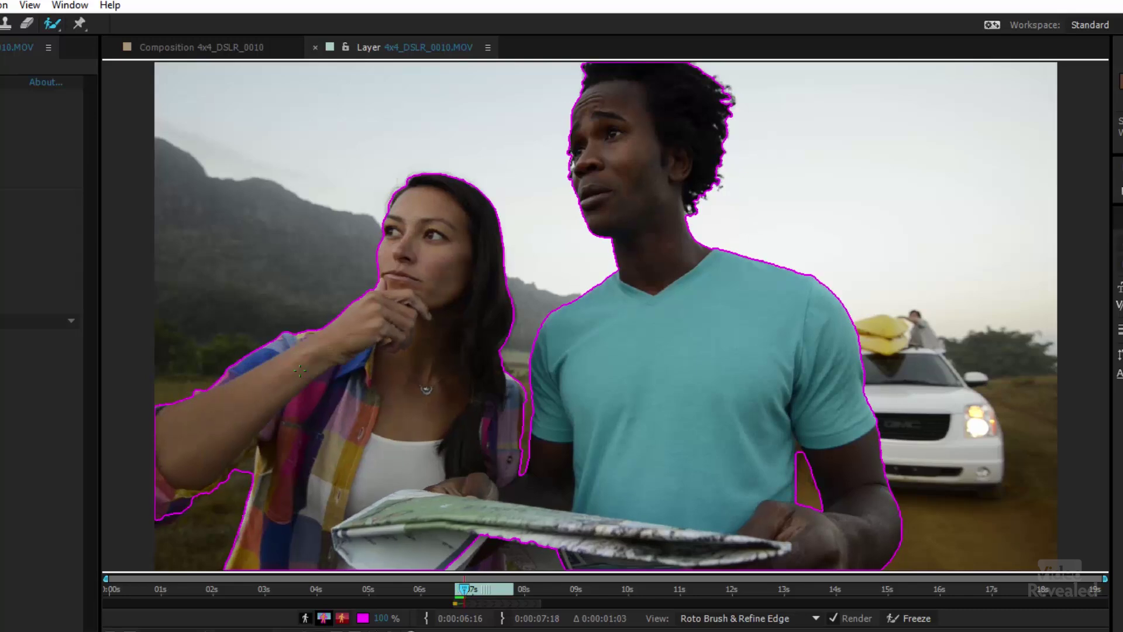
pyautogui.press('pagedown')
pyautogui.press('pagedown')
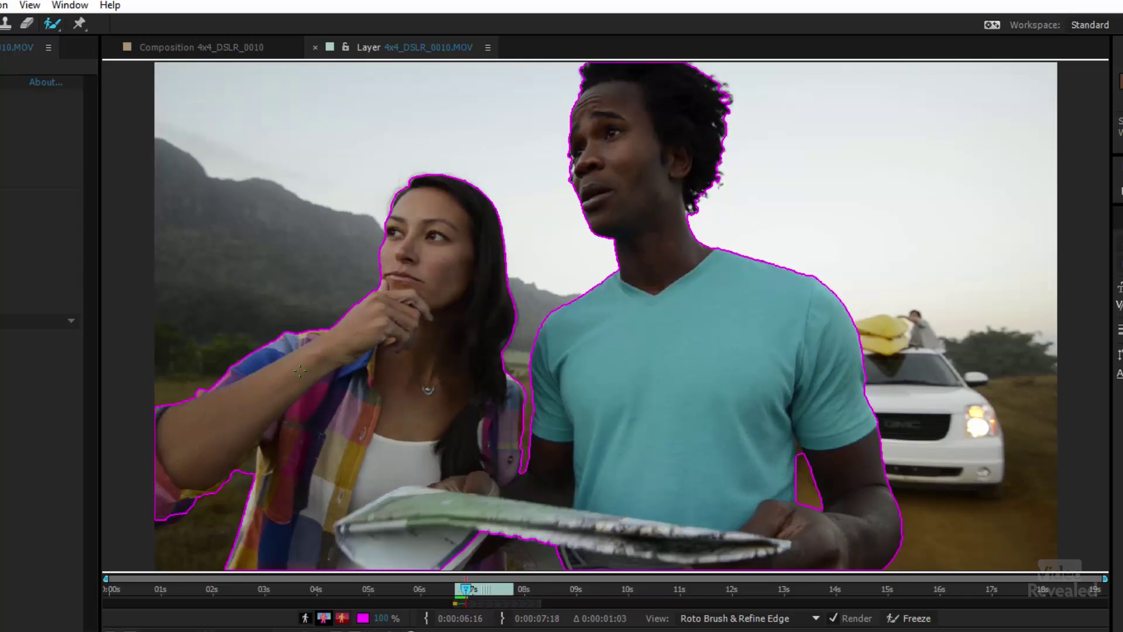
pyautogui.press('pageup')
pyautogui.press('pageup')
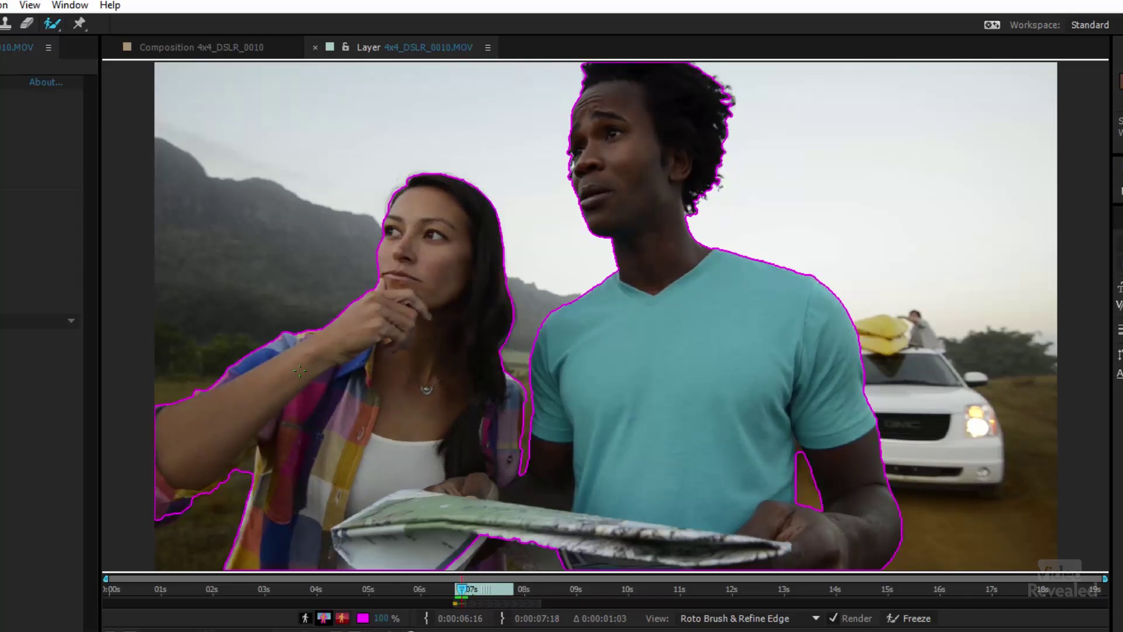
pyautogui.press('pageup')
pyautogui.press('pageup')
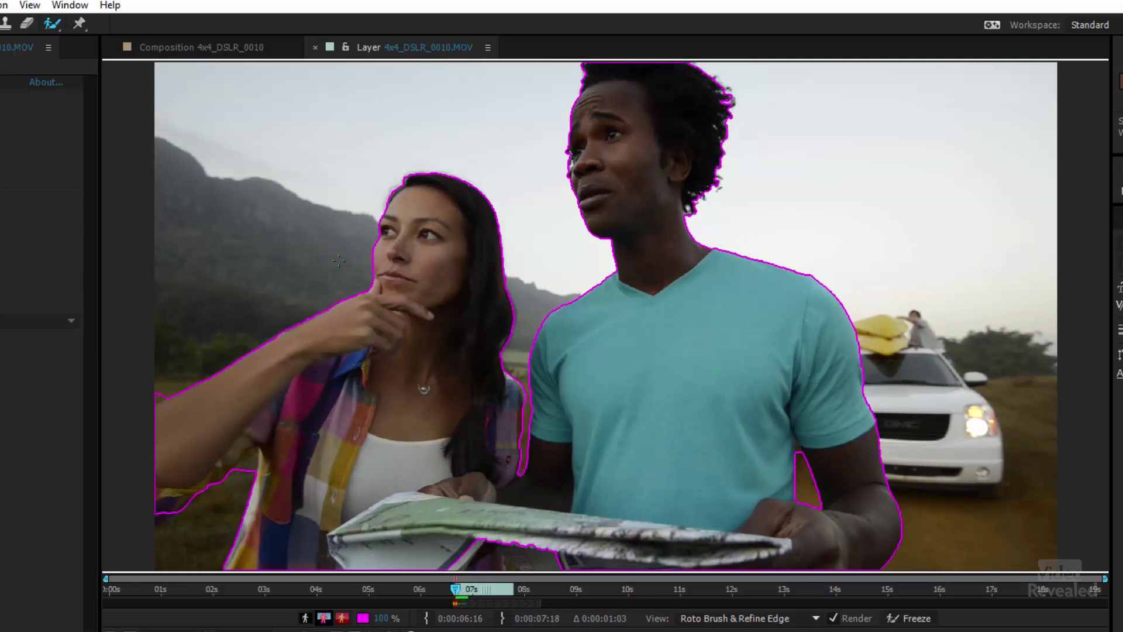
# Step: Dismiss the layer view menu and paint a foreground stroke across the map
pyautogui.click(419, 47)
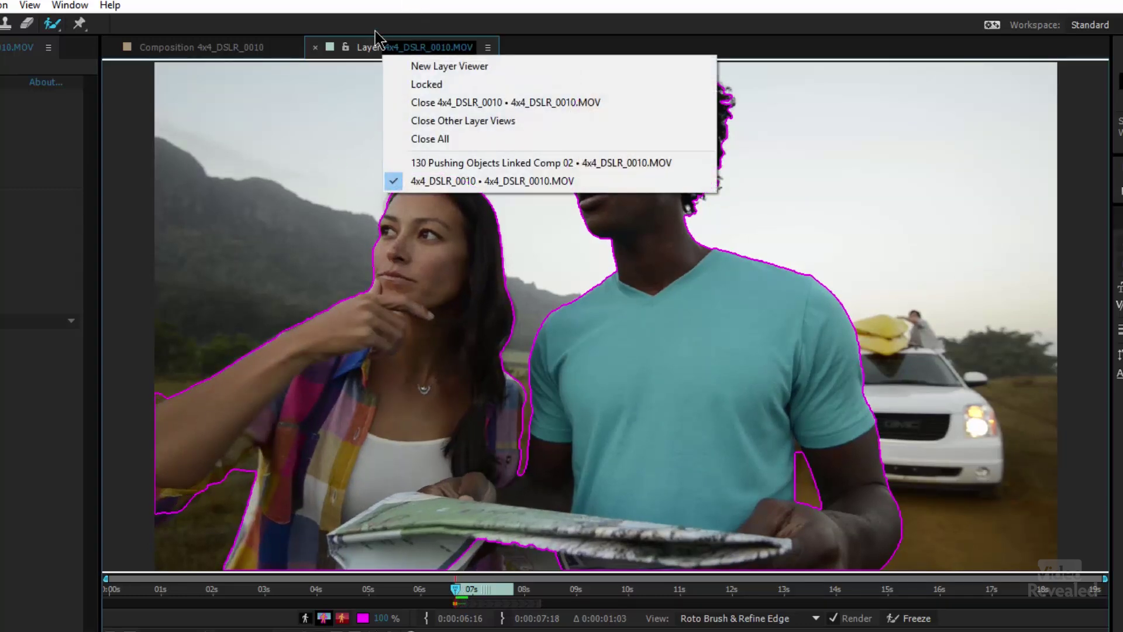
pyautogui.click(427, 21)
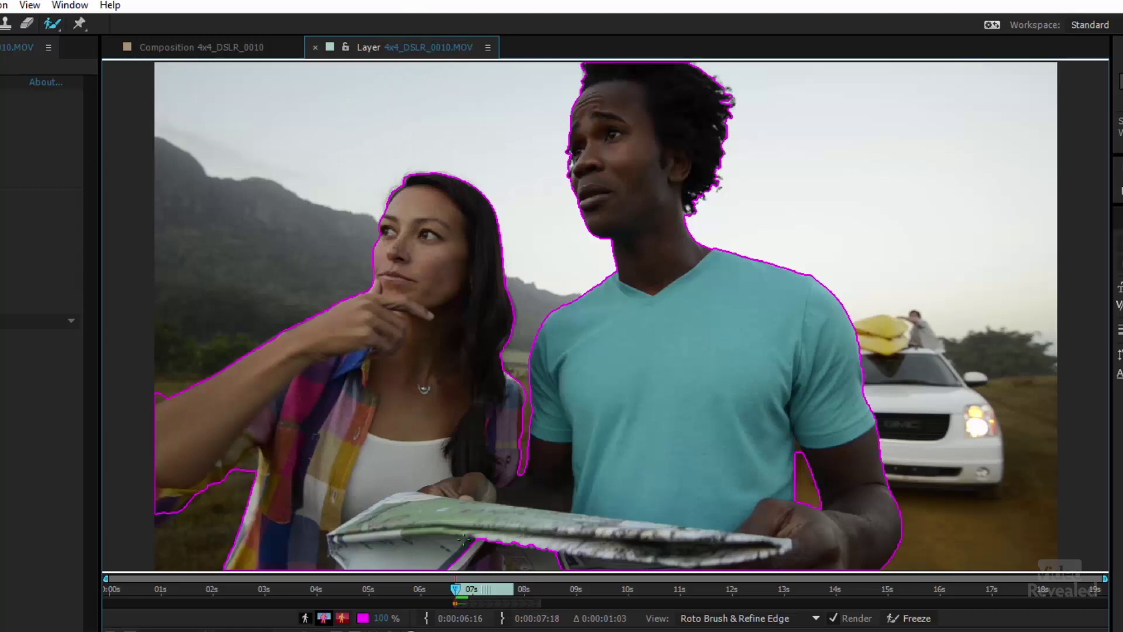
pyautogui.moveTo(445, 537)
pyautogui.mouseDown()
pyautogui.moveTo(585, 541)
pyautogui.moveTo(580, 553)
pyautogui.mouseUp()
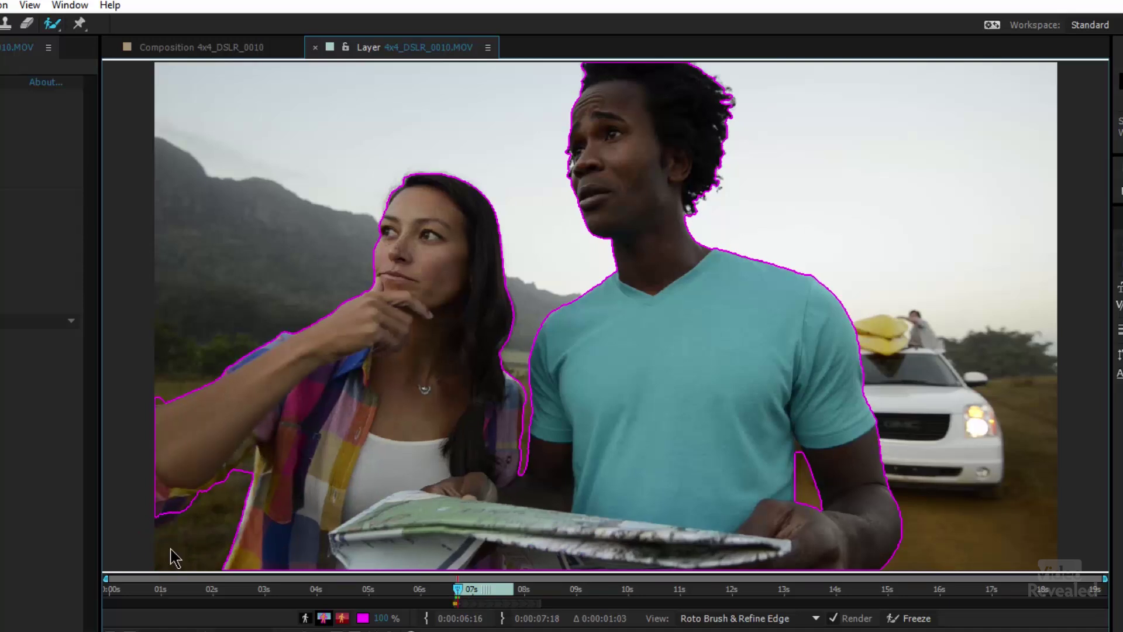
# Step: Zoom into the lower-left corner of the footage and shrink the Roto Brush
pyautogui.scroll(2, 223, 454)
pyautogui.moveTo(223, 453); pyautogui.dragTo(482, 211)
pyautogui.scroll(3, 459, 212)
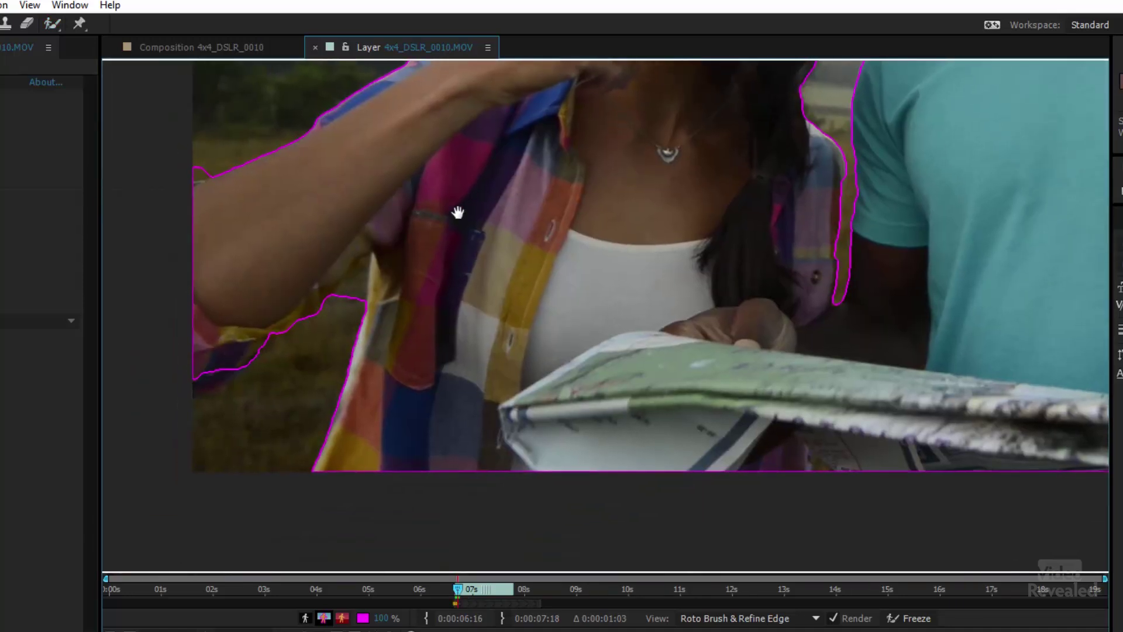
pyautogui.scroll(2, 299, 313)
pyautogui.moveTo(234, 316); pyautogui.dragTo(760, 233)
pyautogui.keyDown('ctrl'); pyautogui.moveTo(301, 314); pyautogui.dragTo(262, 383); pyautogui.keyUp('ctrl')
# Step: Add the plaid sleeve, subtract the nearby grass, and restore the shirt fabric along the sleeve edge
pyautogui.moveTo(326, 341)
pyautogui.mouseDown()
pyautogui.moveTo(281, 366)
pyautogui.moveTo(358, 328)
pyautogui.mouseUp()
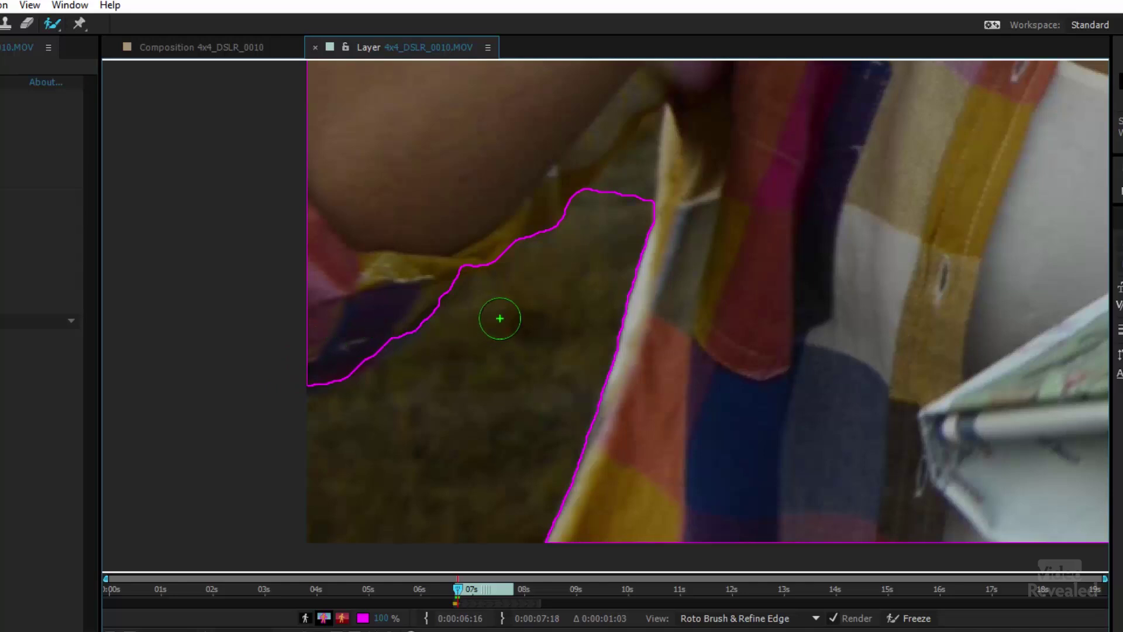
pyautogui.keyDown('alt'); pyautogui.moveTo(629, 180); pyautogui.dragTo(624, 185); pyautogui.keyUp('alt')
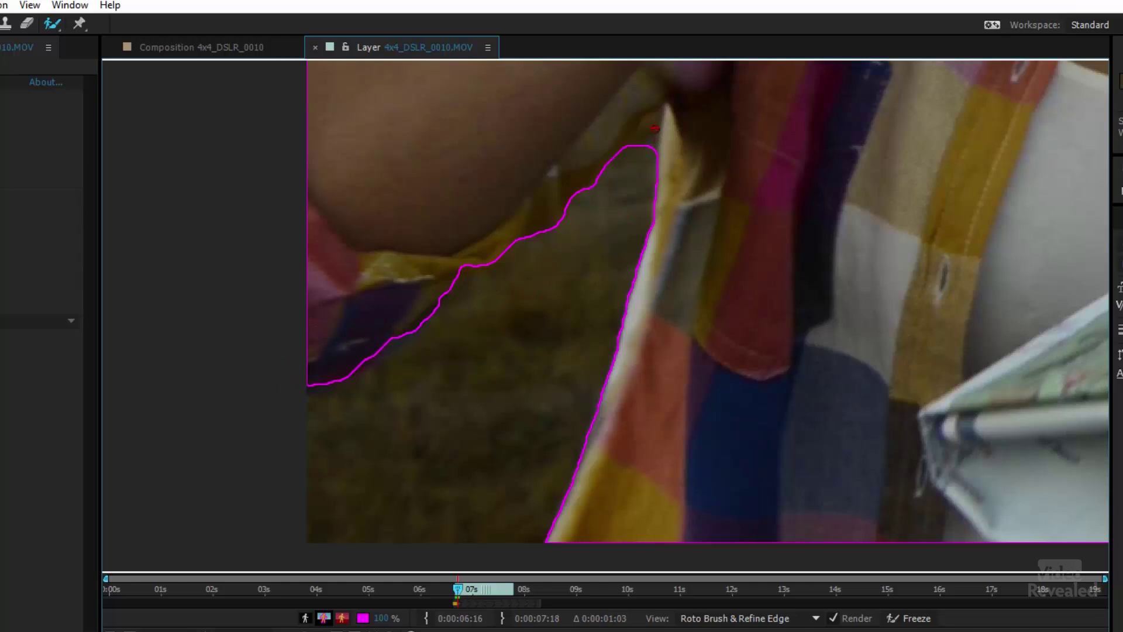
pyautogui.keyDown('alt'); pyautogui.moveTo(635, 164); pyautogui.dragTo(619, 197); pyautogui.keyUp('alt')
pyautogui.moveTo(638, 109); pyautogui.dragTo(582, 172)
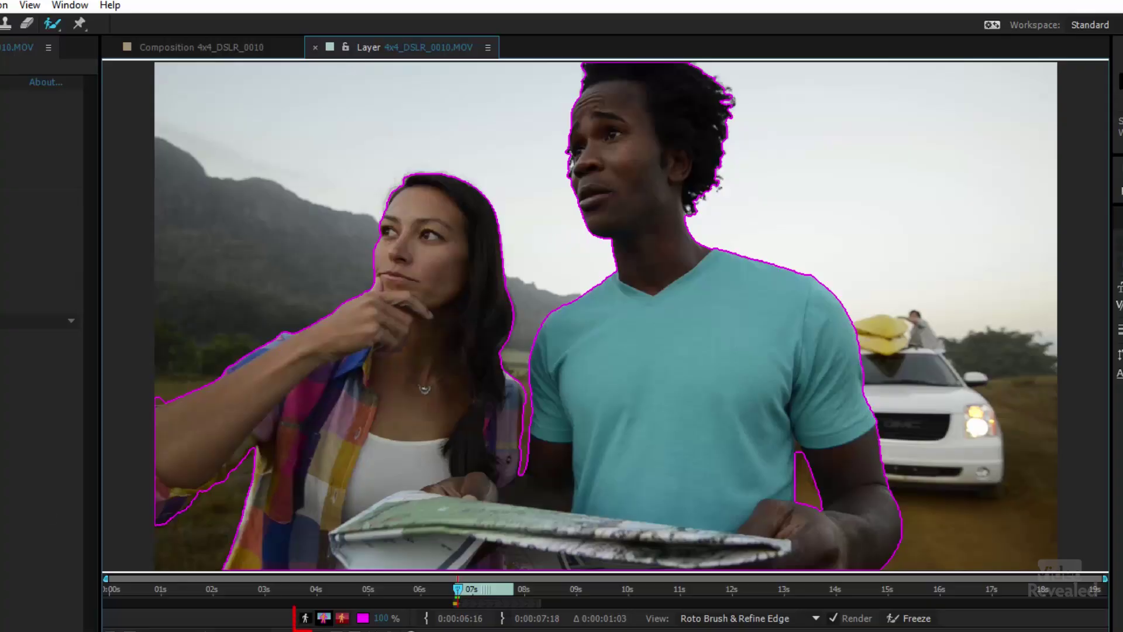
# Step: Check the cut-out as an alpha matte, an alpha boundary outline and a red alpha overlay
pyautogui.click(305, 619)
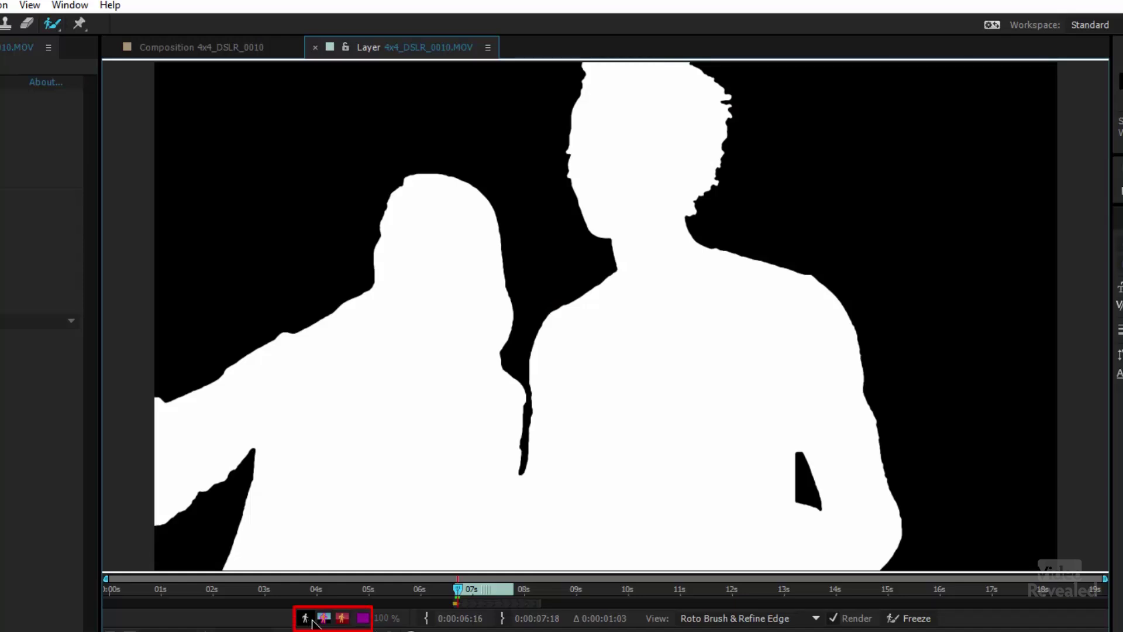
pyautogui.click(323, 623)
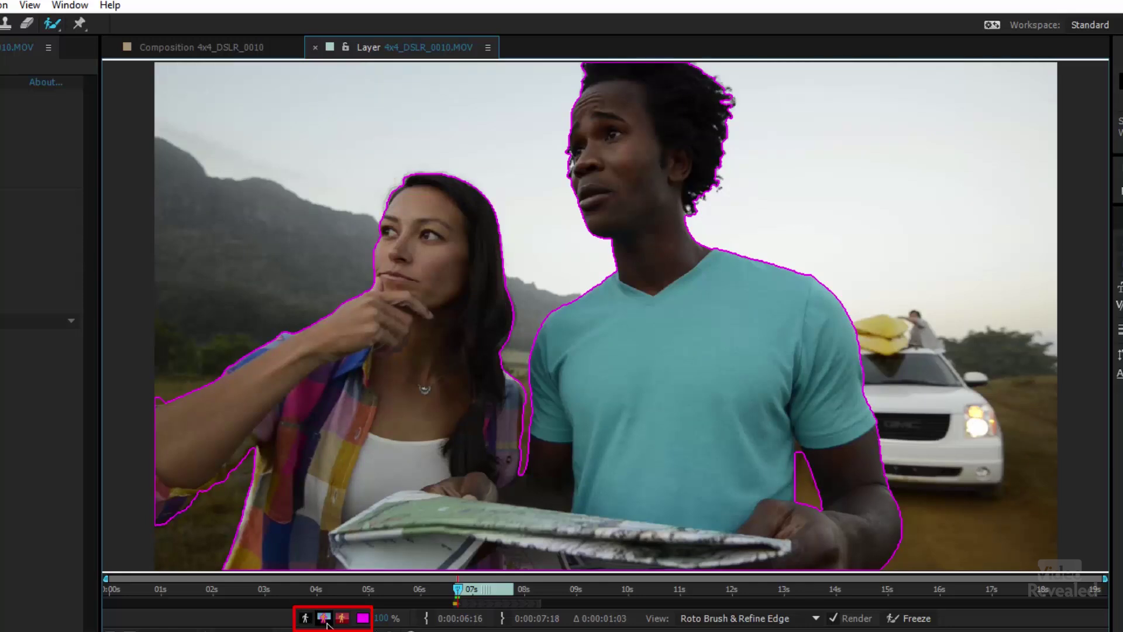
pyautogui.click(343, 618)
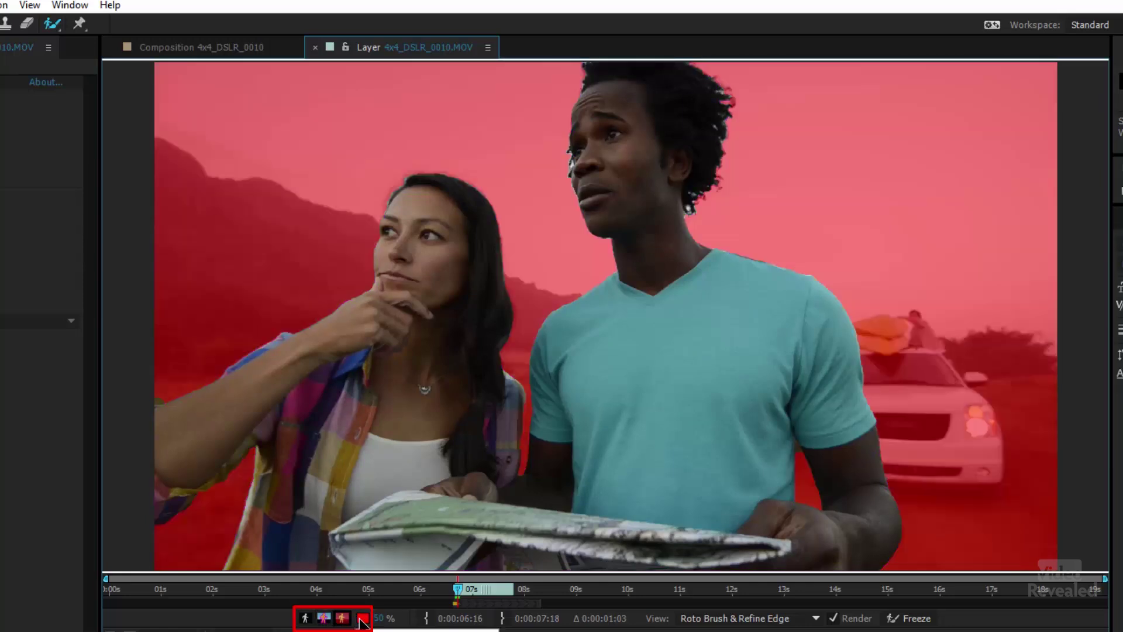
pyautogui.click(323, 618)
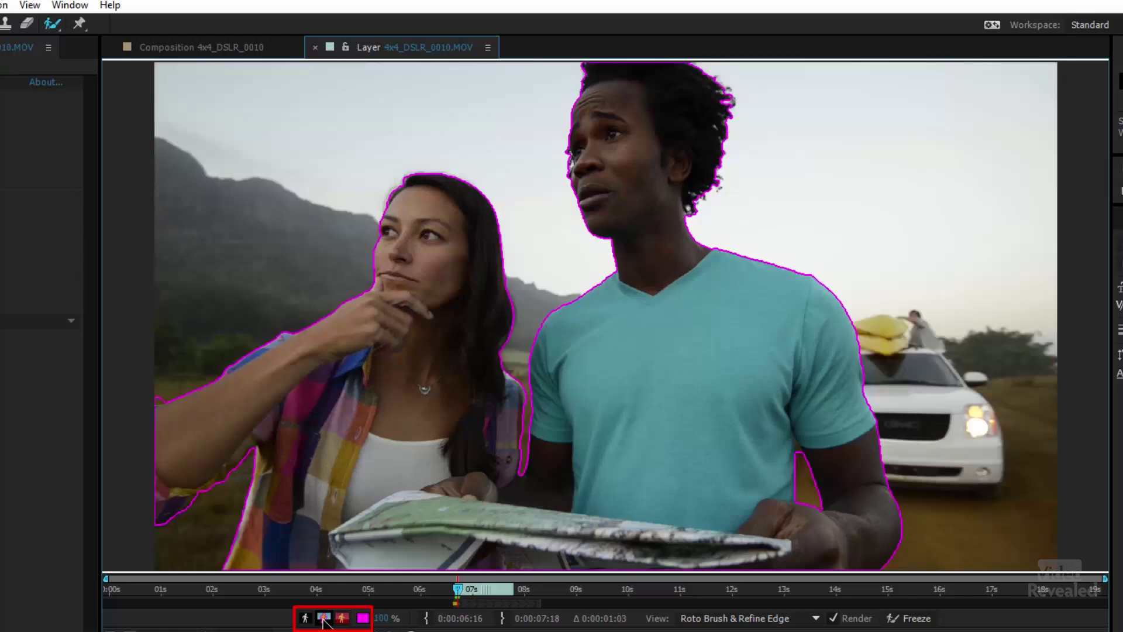
# Step: Recheck the matte and the black-background view, then bring up the Refine Edge tool
pyautogui.click(305, 618)
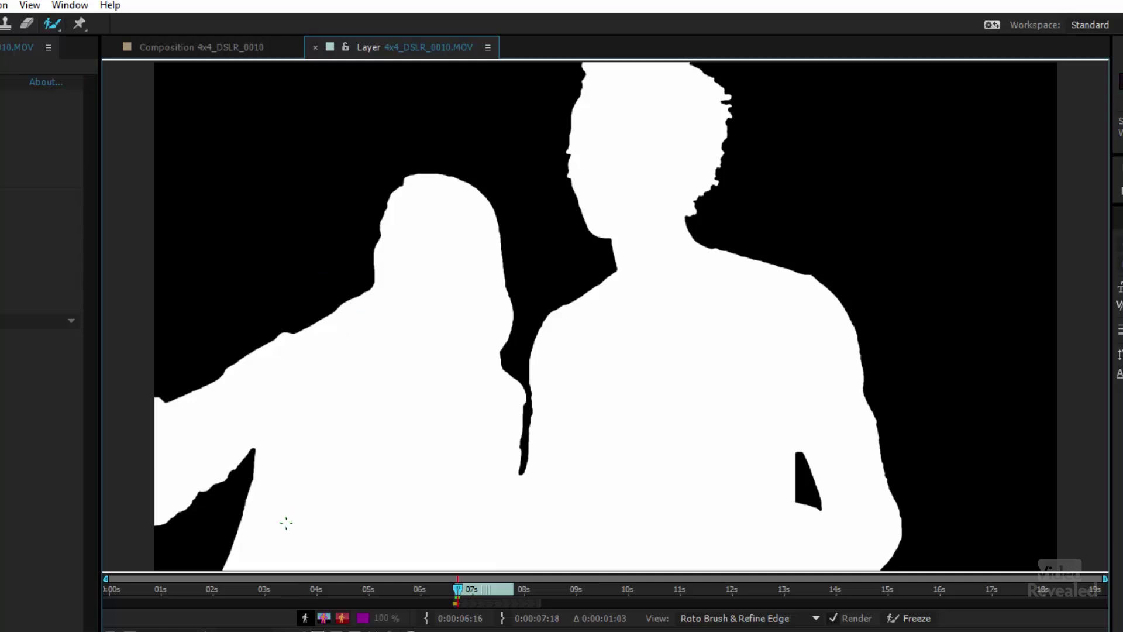
pyautogui.click(323, 618)
pyautogui.click(326, 622)
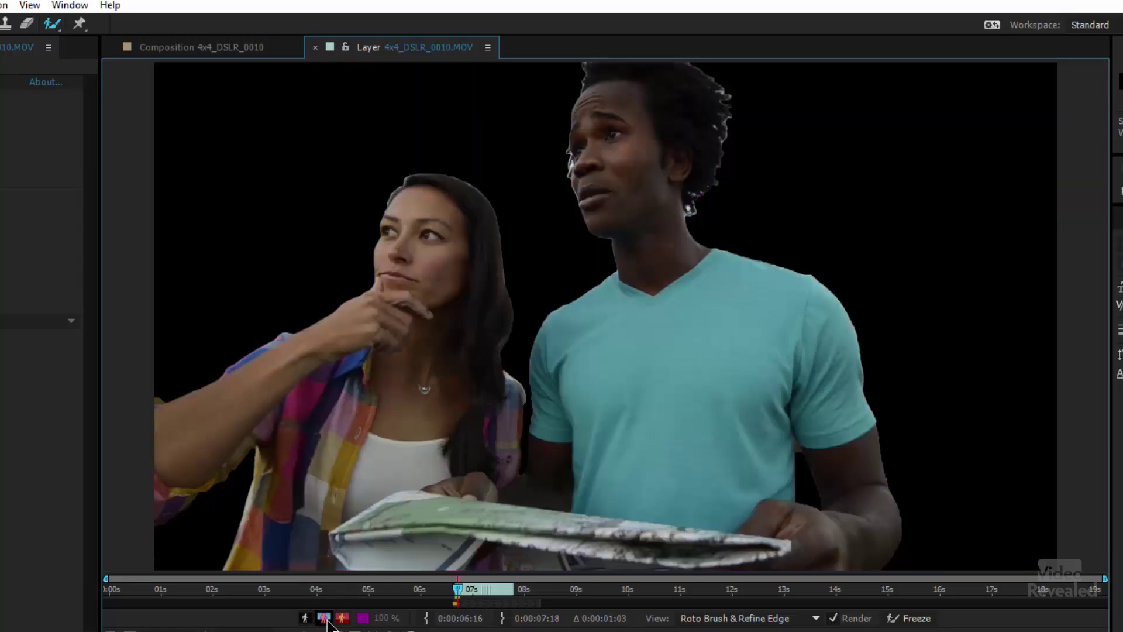
pyautogui.click(324, 618)
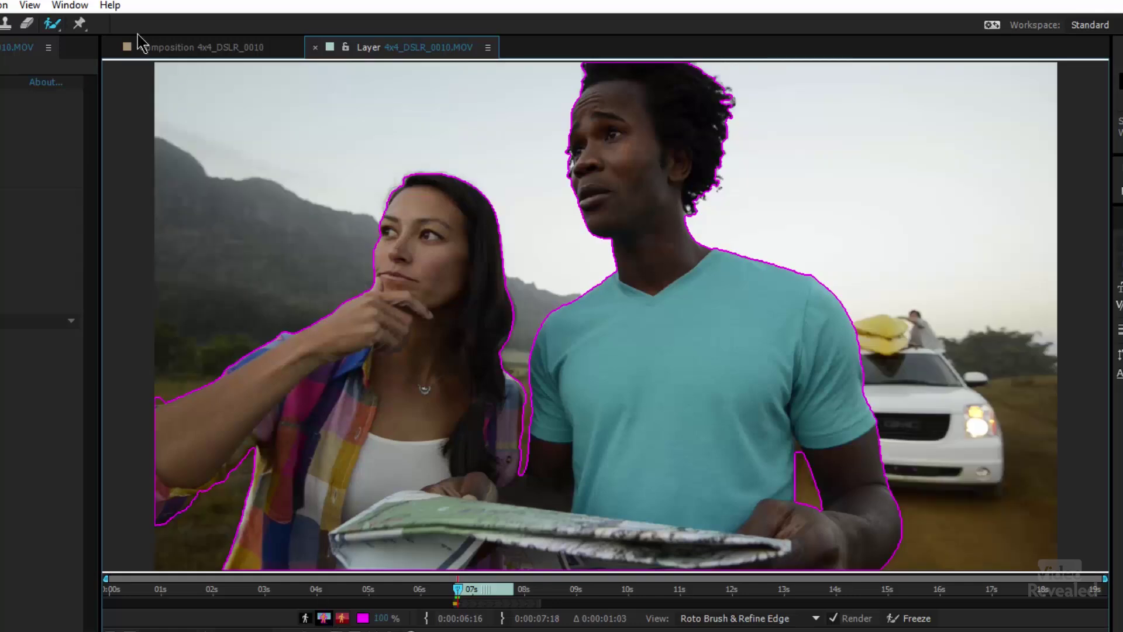
pyautogui.moveTo(53, 35); pyautogui.dragTo(155, 41)
# Step: Switch to Refine Edge at about half size and trace the woman's hair edge
pyautogui.press('alt')
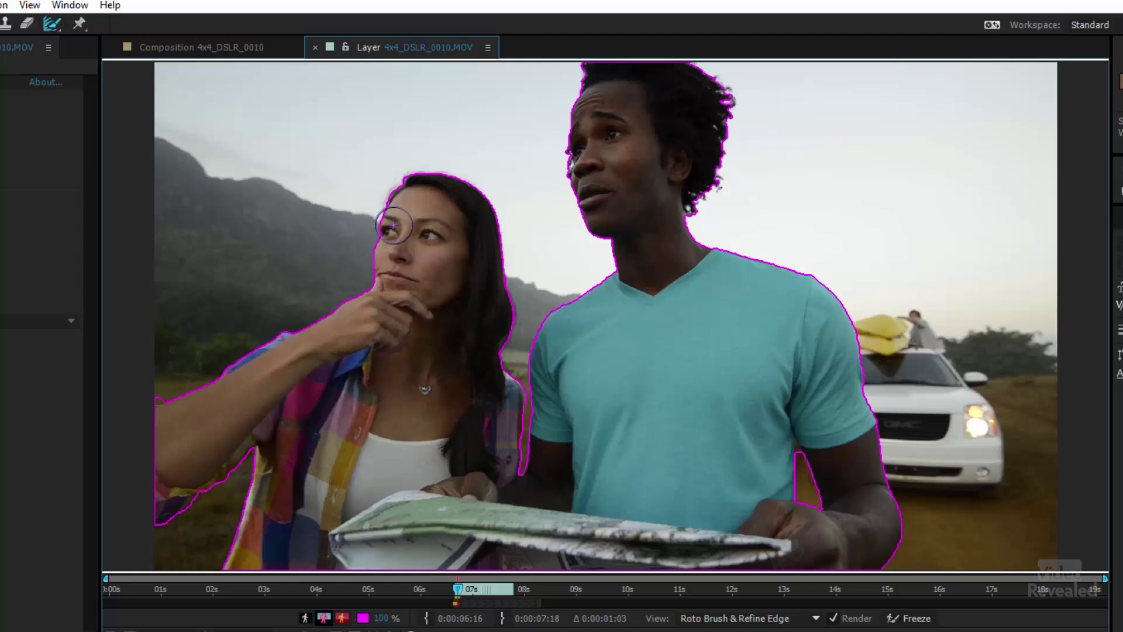
pyautogui.scroll(3, 394, 225)
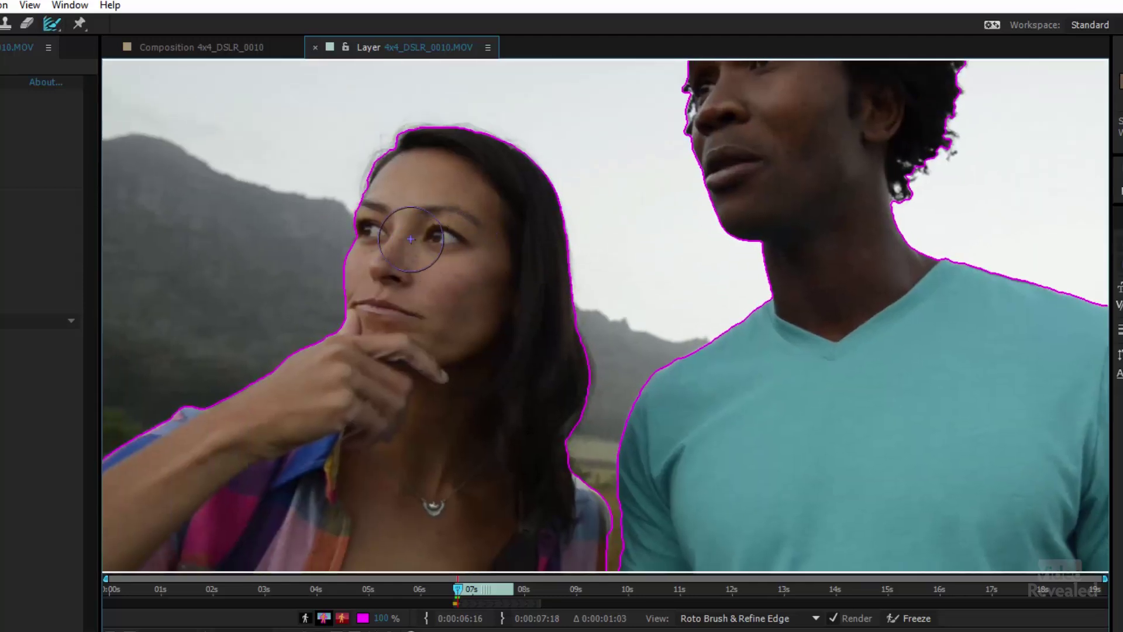
pyautogui.moveTo(410, 238); pyautogui.dragTo(393, 239)
pyautogui.moveTo(363, 196)
pyautogui.mouseDown()
pyautogui.moveTo(430, 122)
pyautogui.moveTo(503, 142)
pyautogui.moveTo(550, 176)
pyautogui.moveTo(566, 205)
pyautogui.moveTo(590, 378)
pyautogui.moveTo(566, 461)
pyautogui.mouseUp()
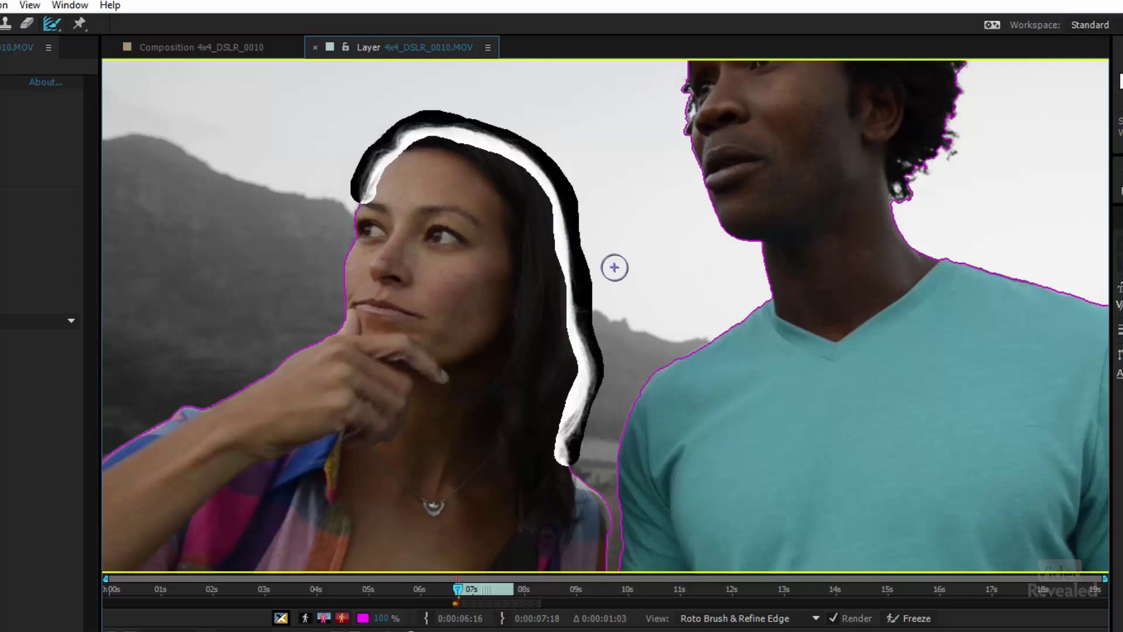
# Step: Trace the man's hairline, crown and side of his hair, then check the refined matte full-frame
pyautogui.moveTo(810, 200)
pyautogui.mouseDown()
pyautogui.moveTo(688, 379)
pyautogui.moveTo(673, 358)
pyautogui.mouseUp()
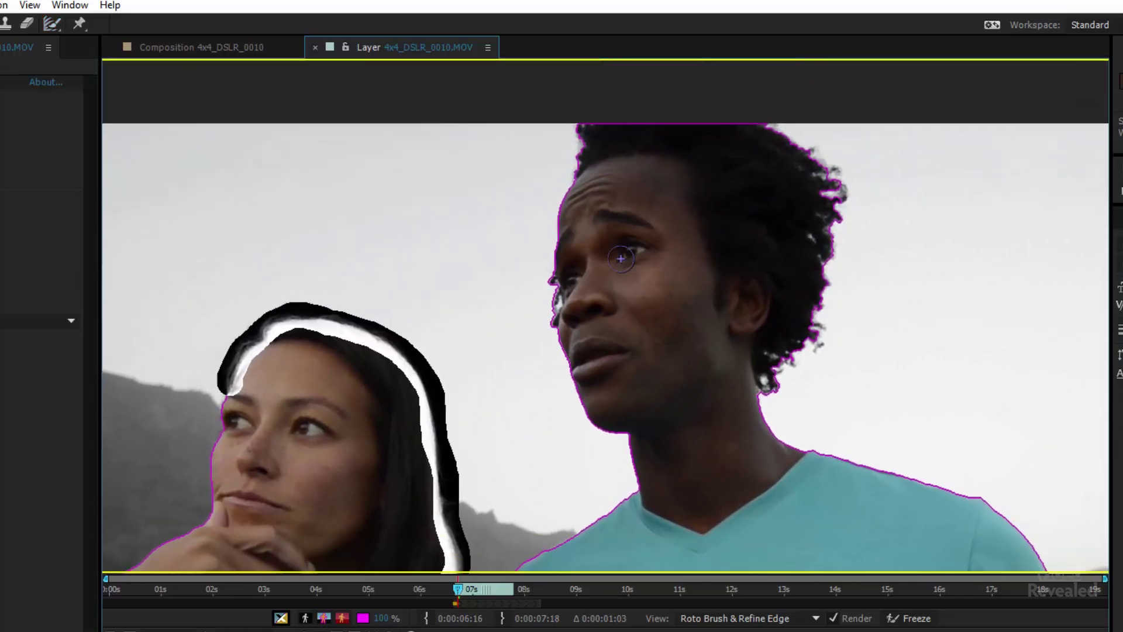
pyautogui.moveTo(573, 157); pyautogui.dragTo(587, 117)
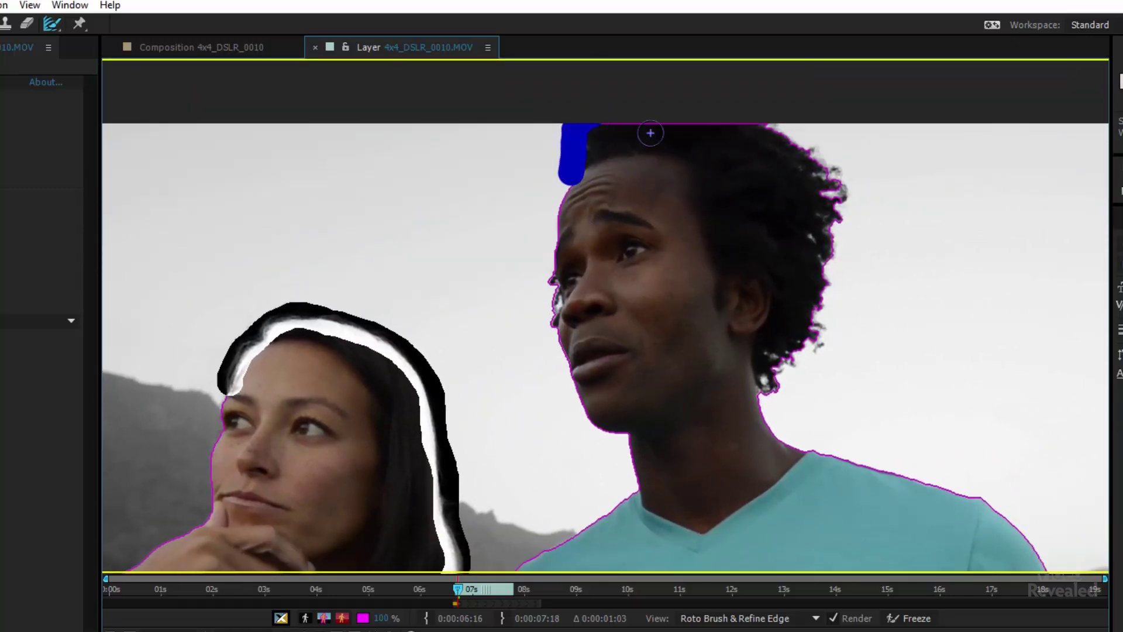
pyautogui.moveTo(754, 120)
pyautogui.mouseDown()
pyautogui.moveTo(846, 183)
pyautogui.moveTo(845, 197)
pyautogui.moveTo(821, 180)
pyautogui.moveTo(836, 211)
pyautogui.moveTo(834, 257)
pyautogui.moveTo(813, 282)
pyautogui.moveTo(803, 221)
pyautogui.moveTo(822, 227)
pyautogui.moveTo(809, 316)
pyautogui.moveTo(823, 288)
pyautogui.moveTo(819, 351)
pyautogui.moveTo(803, 326)
pyautogui.moveTo(790, 363)
pyautogui.mouseUp()
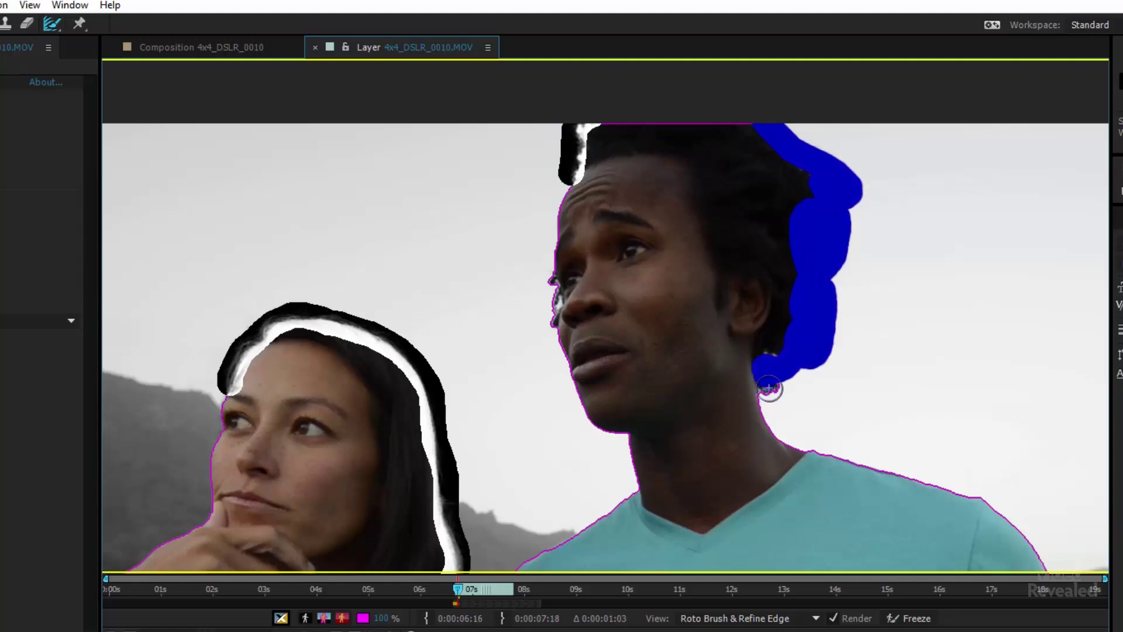
pyautogui.moveTo(769, 388); pyautogui.dragTo(770, 350)
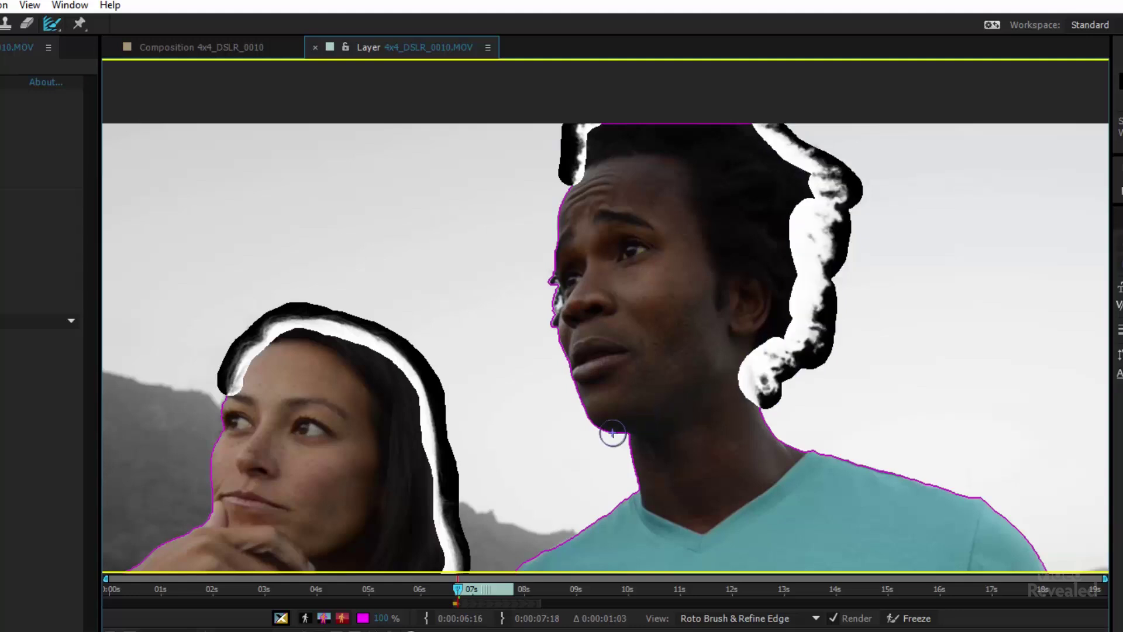
pyautogui.press(',')
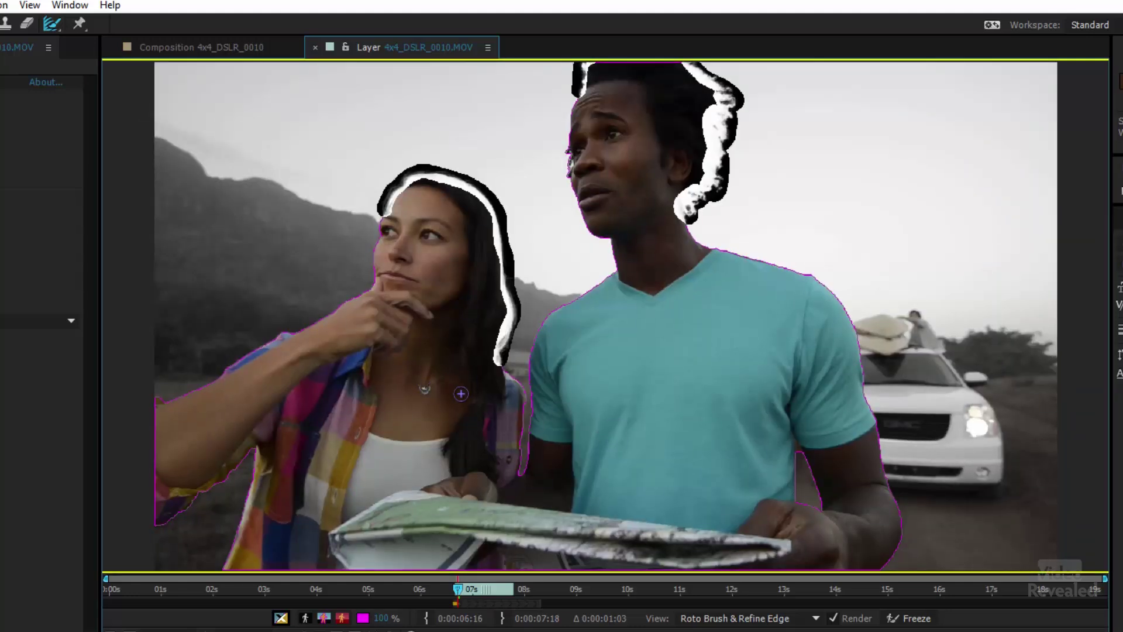
pyautogui.click(305, 618)
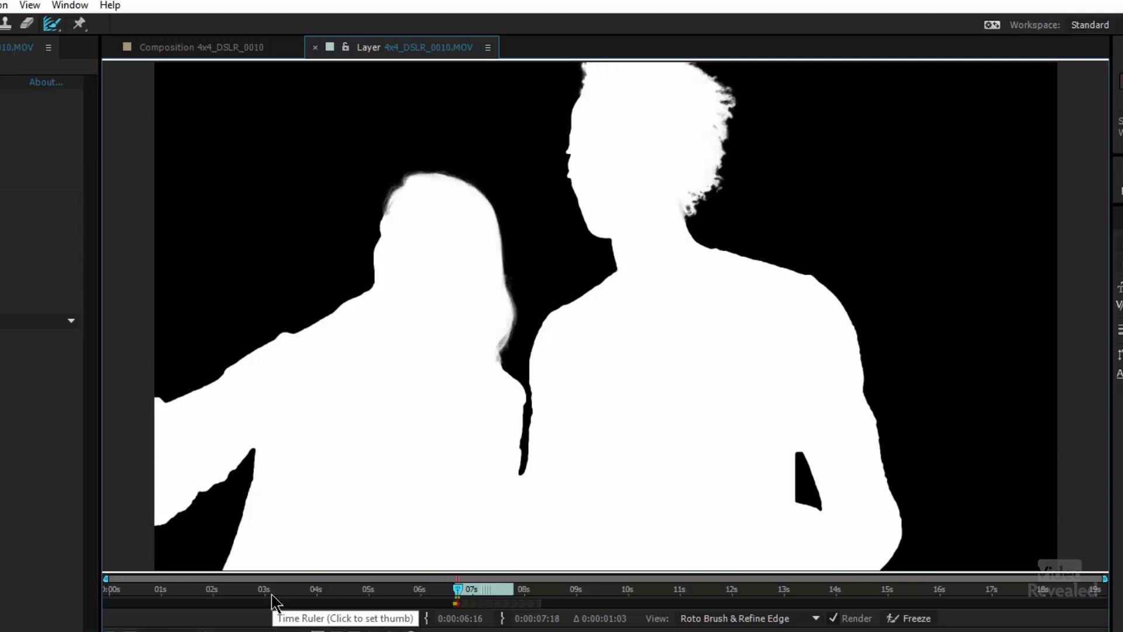
# Step: Step forward three frames through the alpha matte, then return to the Alpha Boundary outline view
pyautogui.press('pagedown')
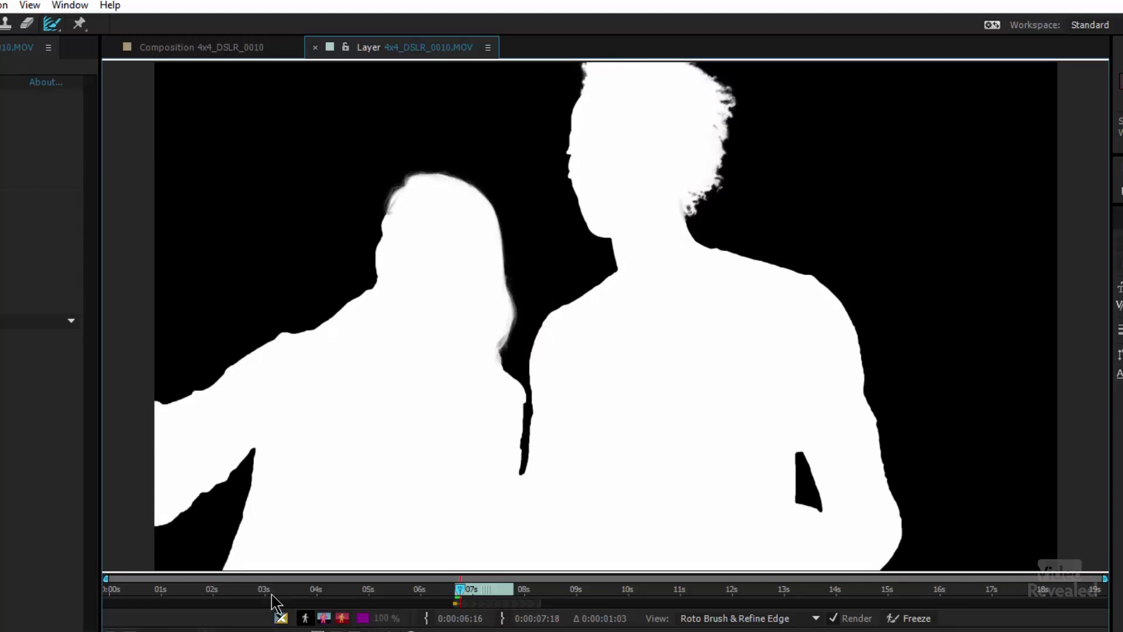
pyautogui.press('pagedown')
pyautogui.press('pagedown')
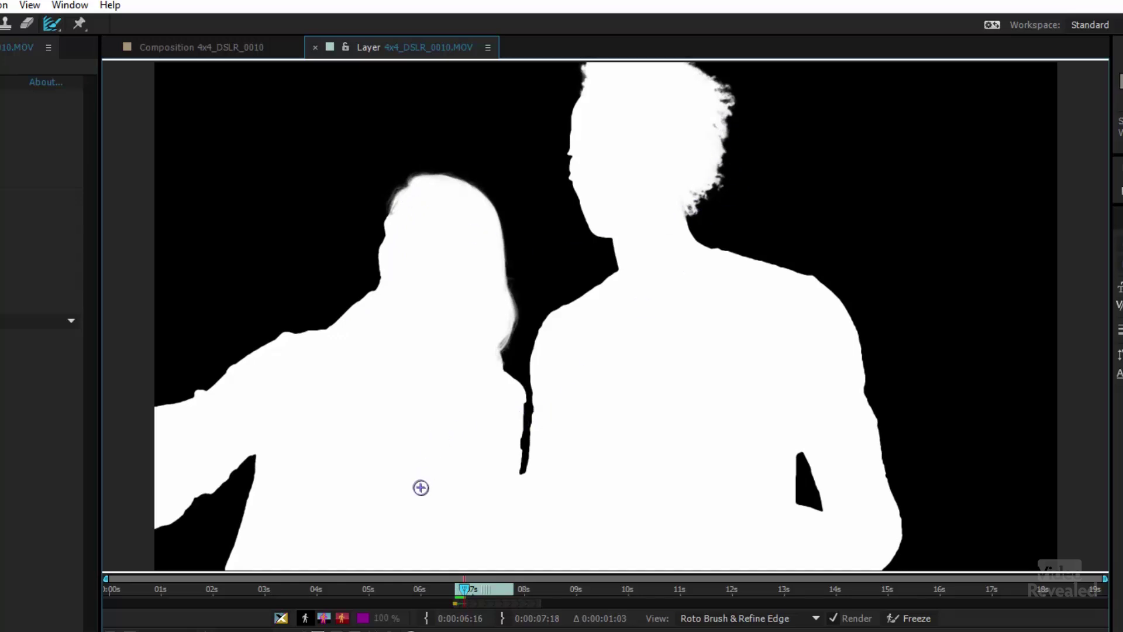
pyautogui.press('pagedown')
pyautogui.press('pagedown')
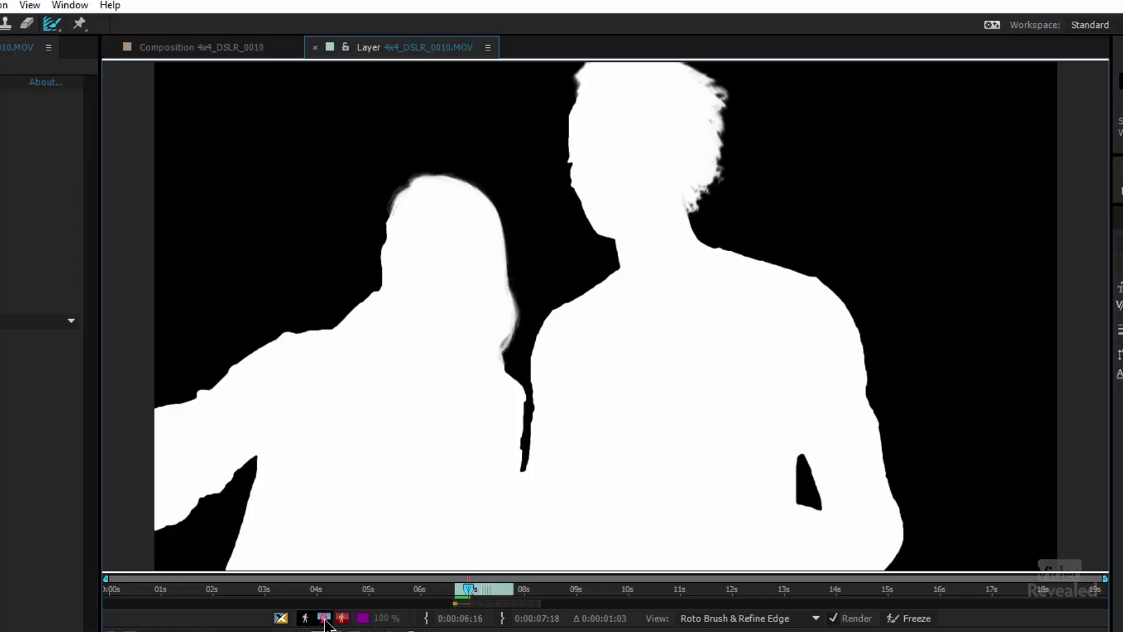
pyautogui.click(324, 619)
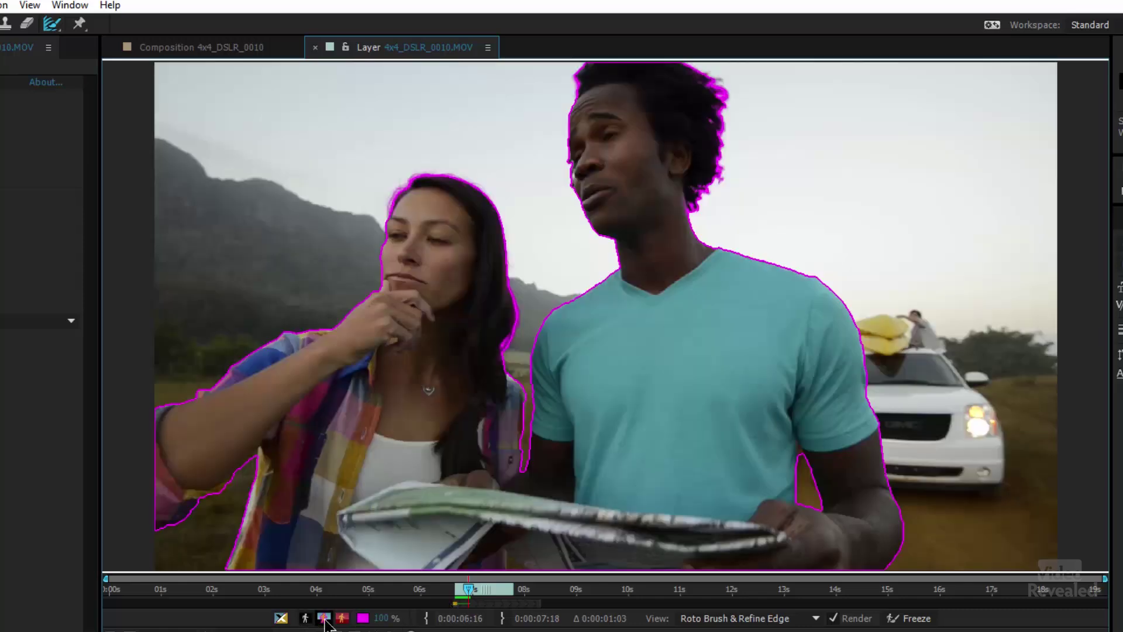
# Step: Turn on the Refine Edge X-ray view to show both people's refined hair over the footage
pyautogui.click(280, 618)
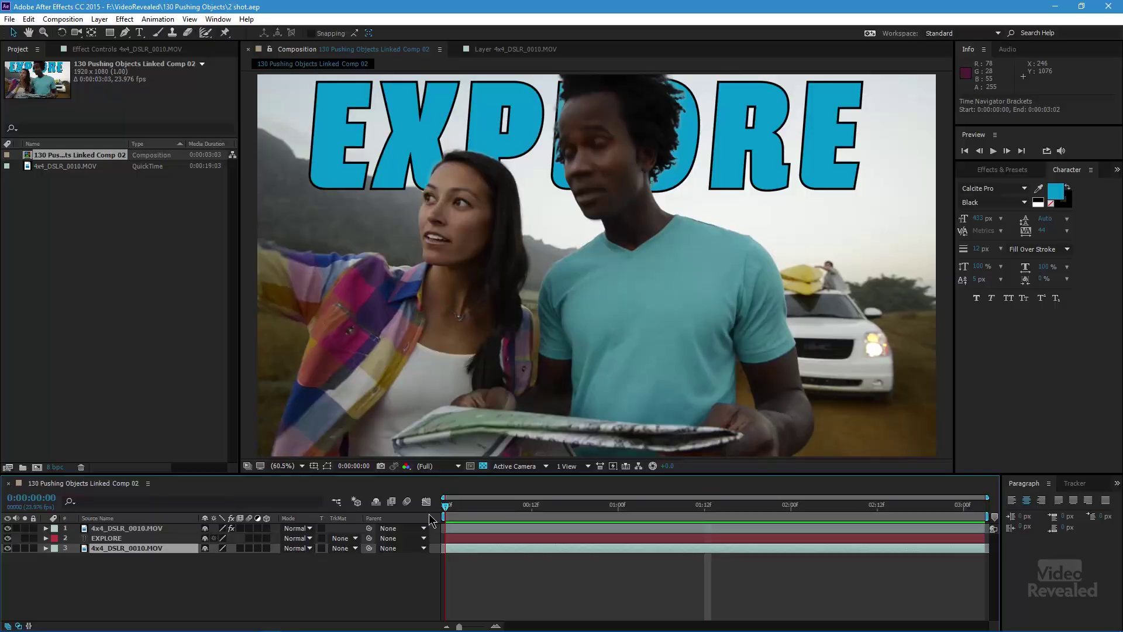
# Step: Scrub the composition timeline to preview the cut-outs in front of the EXPLORE title
pyautogui.moveTo(429, 513)
pyautogui.mouseDown()
pyautogui.moveTo(563, 513)
pyautogui.moveTo(885, 461)
pyautogui.mouseUp()
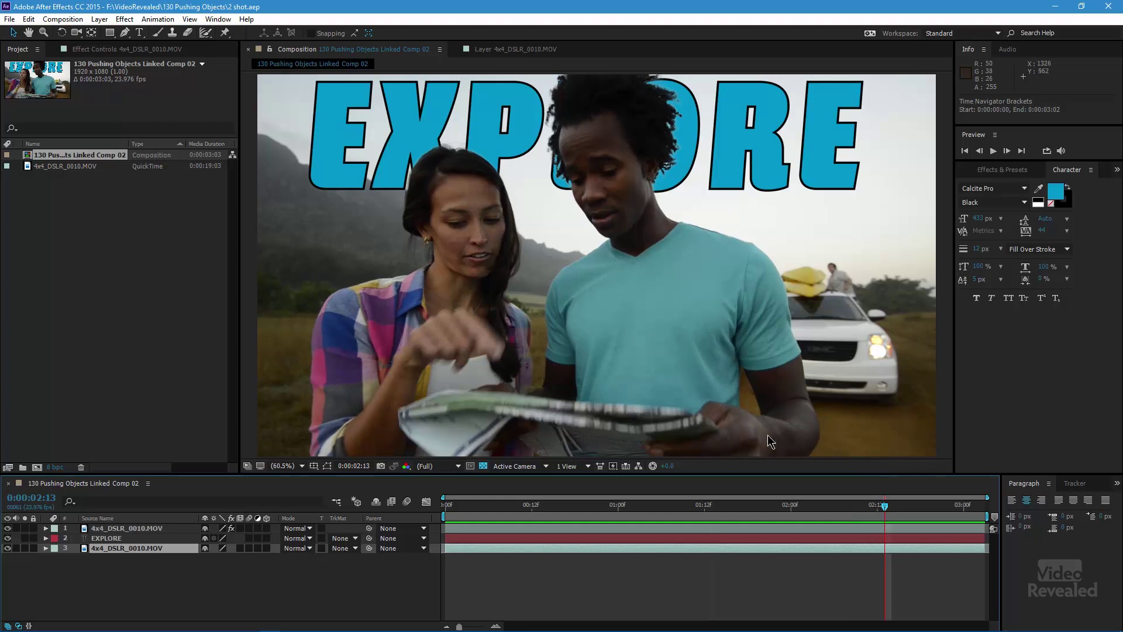